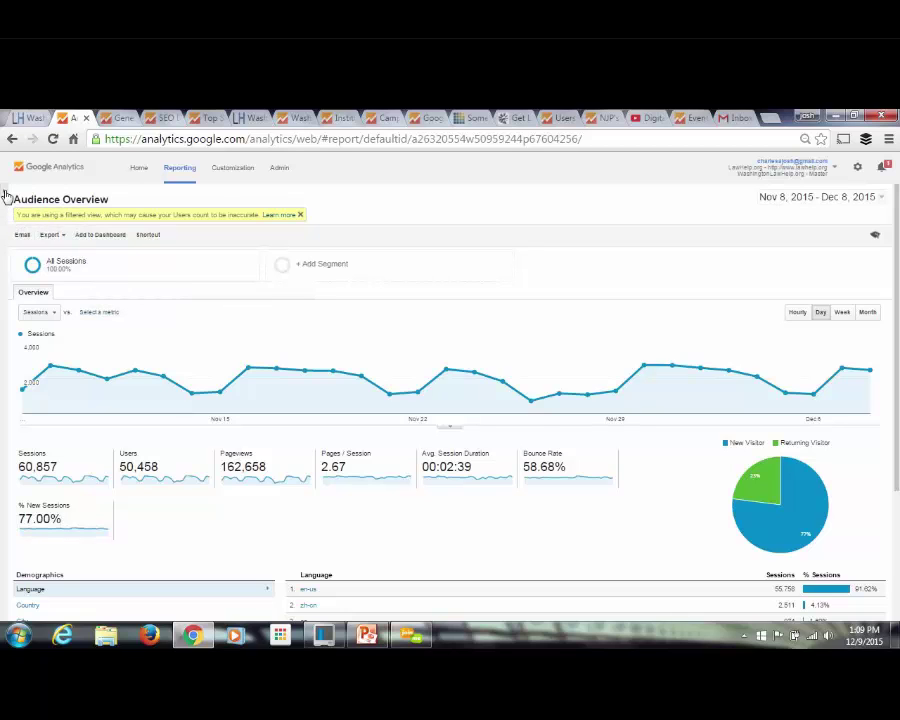
Open the shared General Dashboard and collapse the report navigation to give the widgets the full width.
left_click(5, 193)
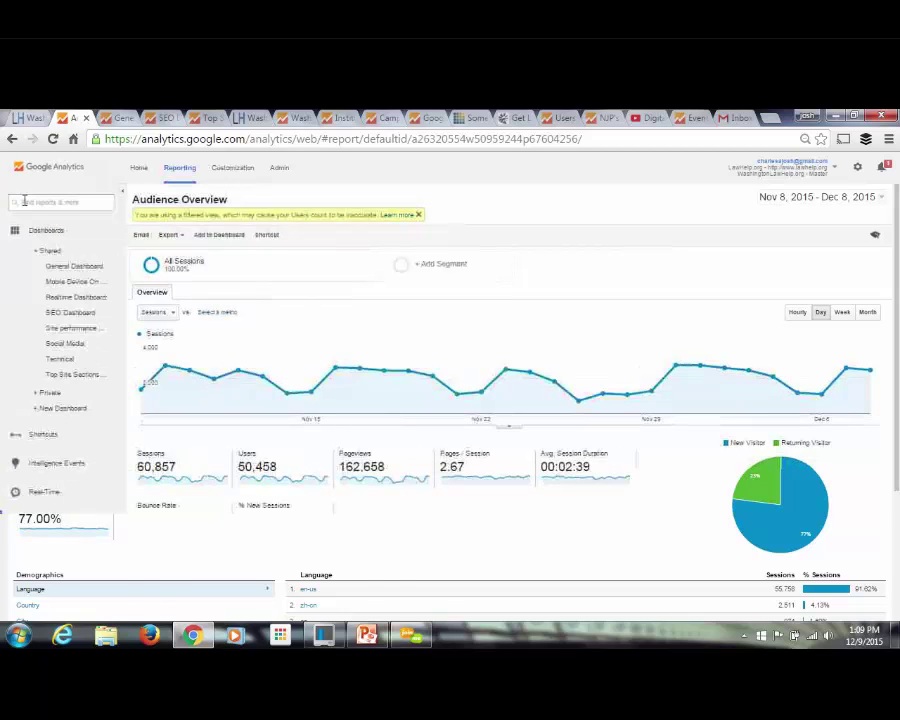
left_click(70, 230)
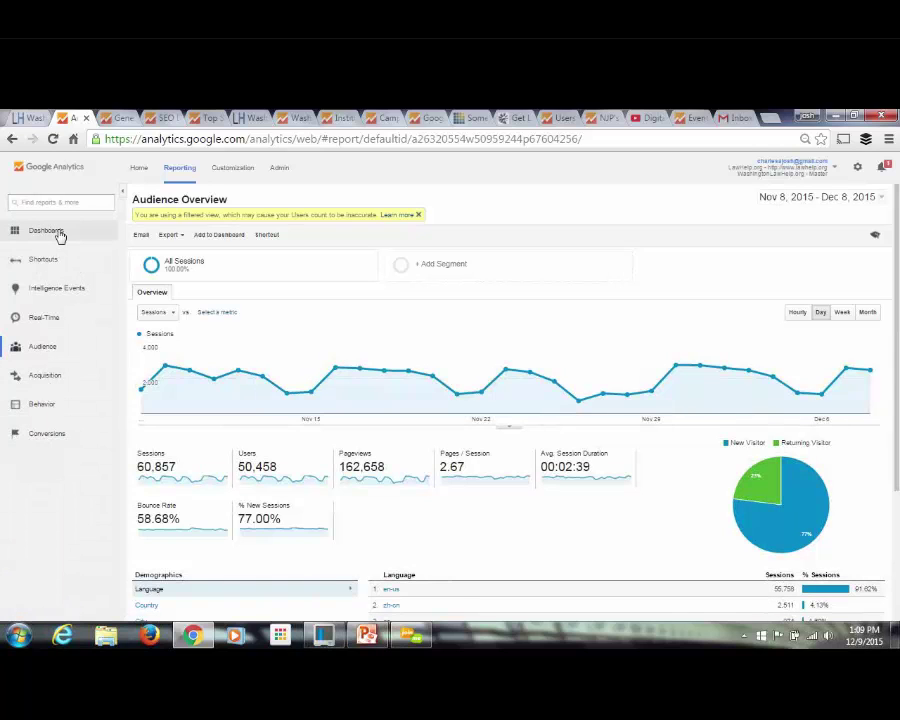
left_click(60, 235)
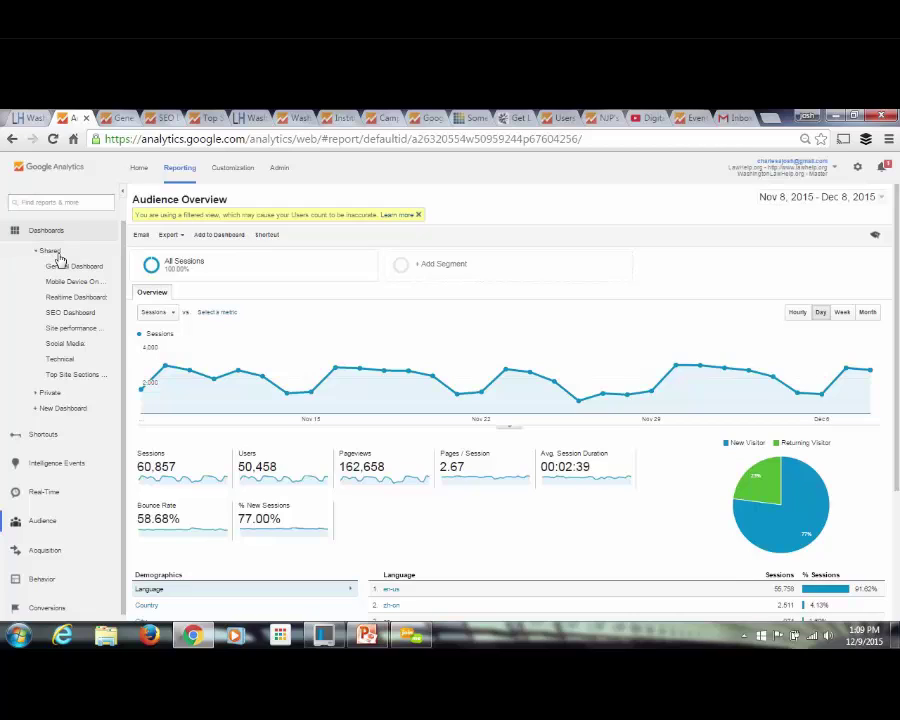
left_click(57, 253)
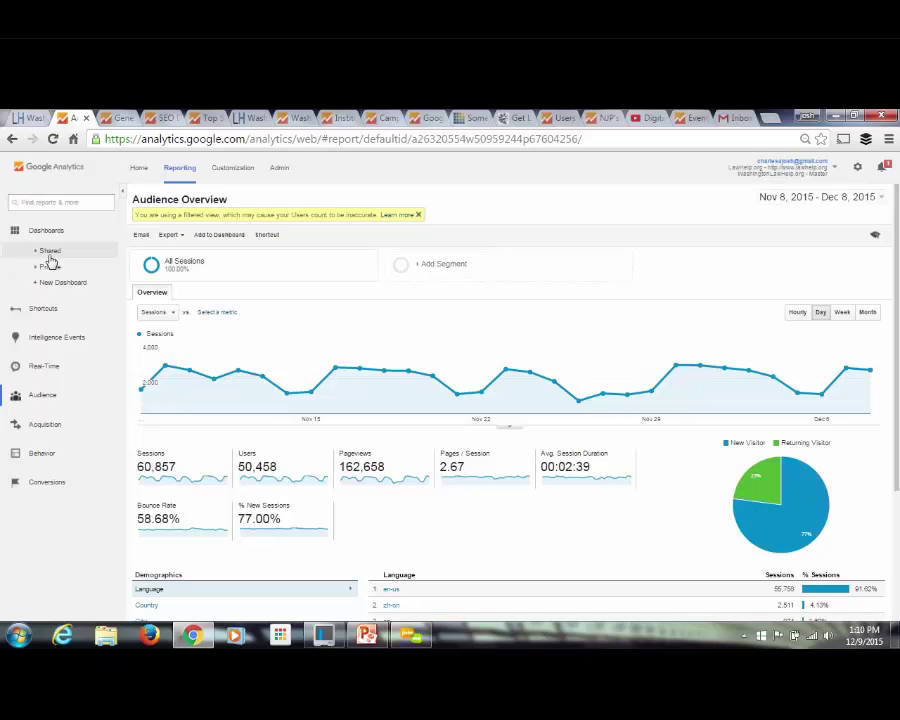
left_click(49, 254)
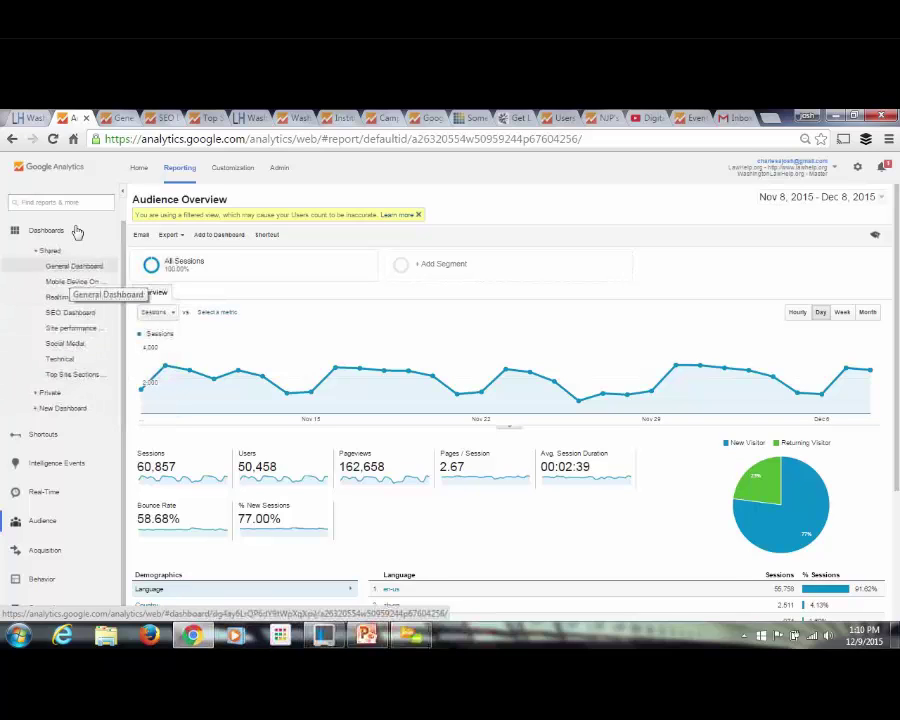
left_click(87, 268)
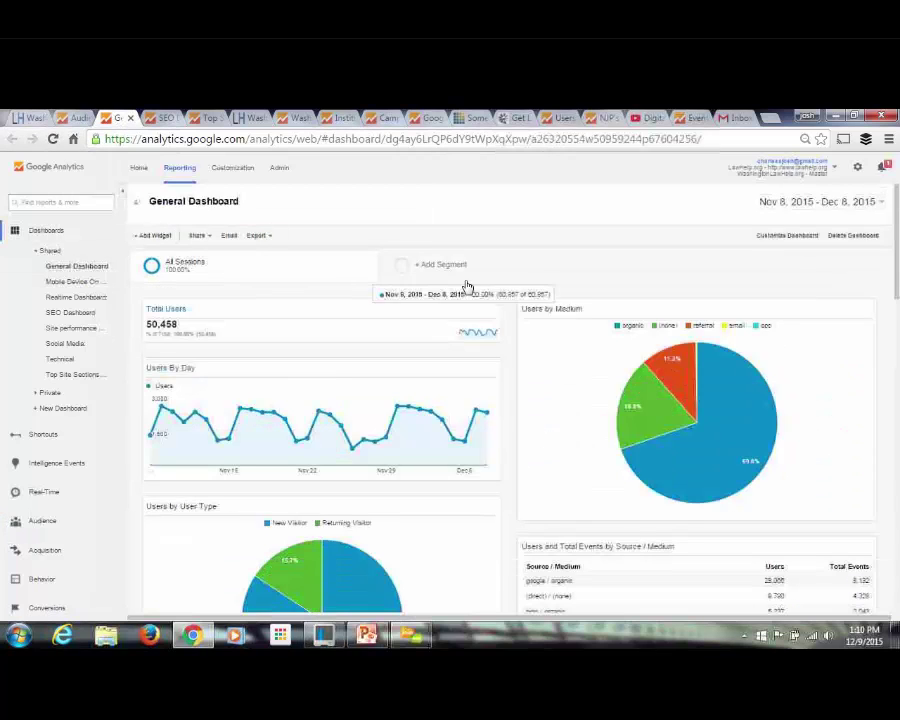
left_click(122, 199)
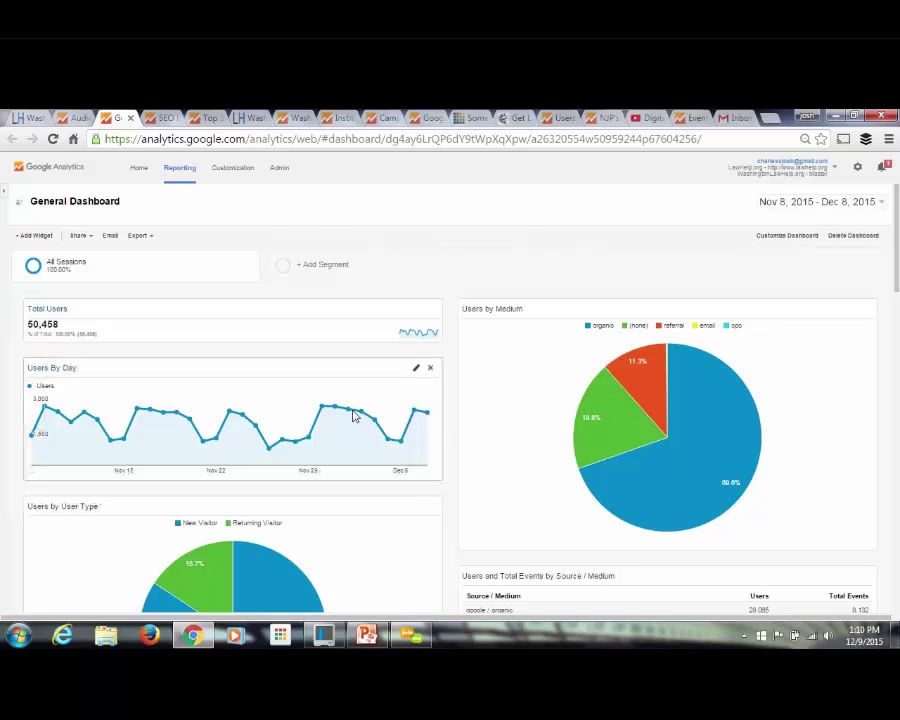
Examine the General Dashboard widgets down to Top Sections and compare those sections with the topics on the WashingtonLawHelp.org homepage.
mouse_move(348, 416)
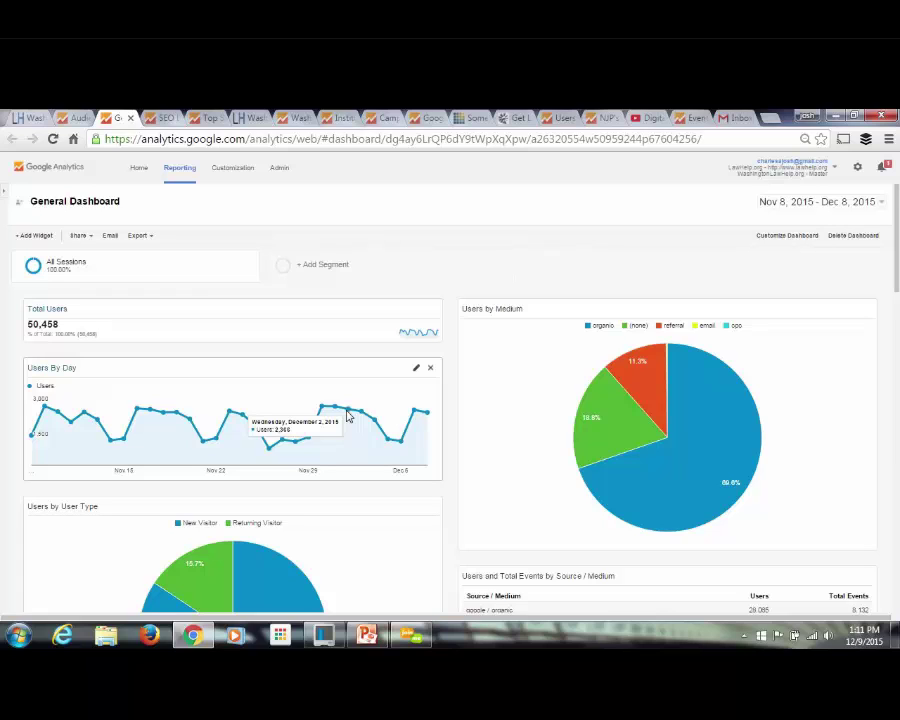
scroll(348, 416, "down", 1)
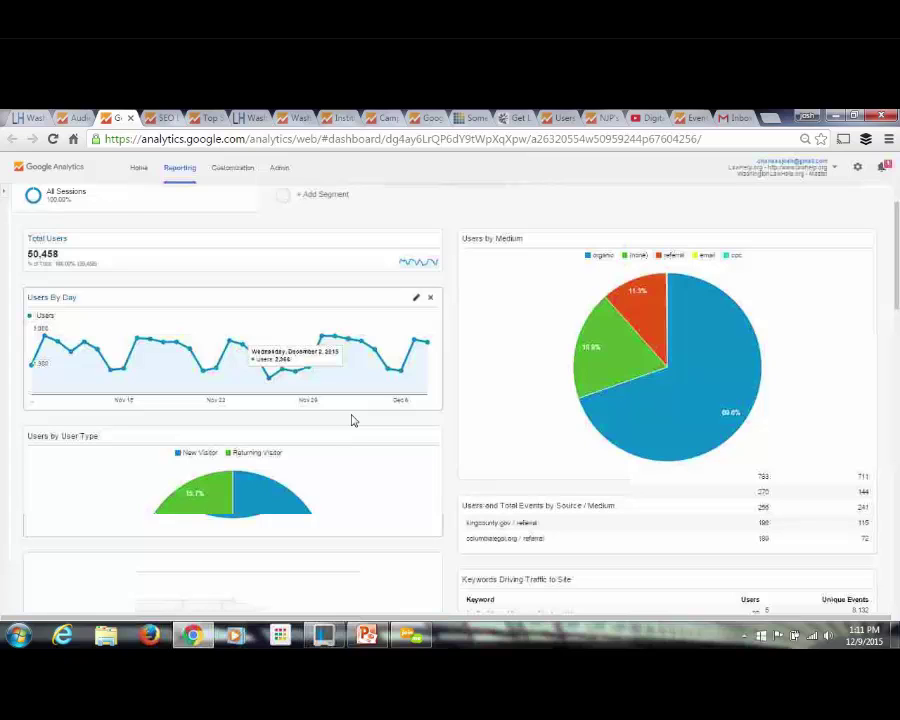
scroll(451, 332, "down", 3)
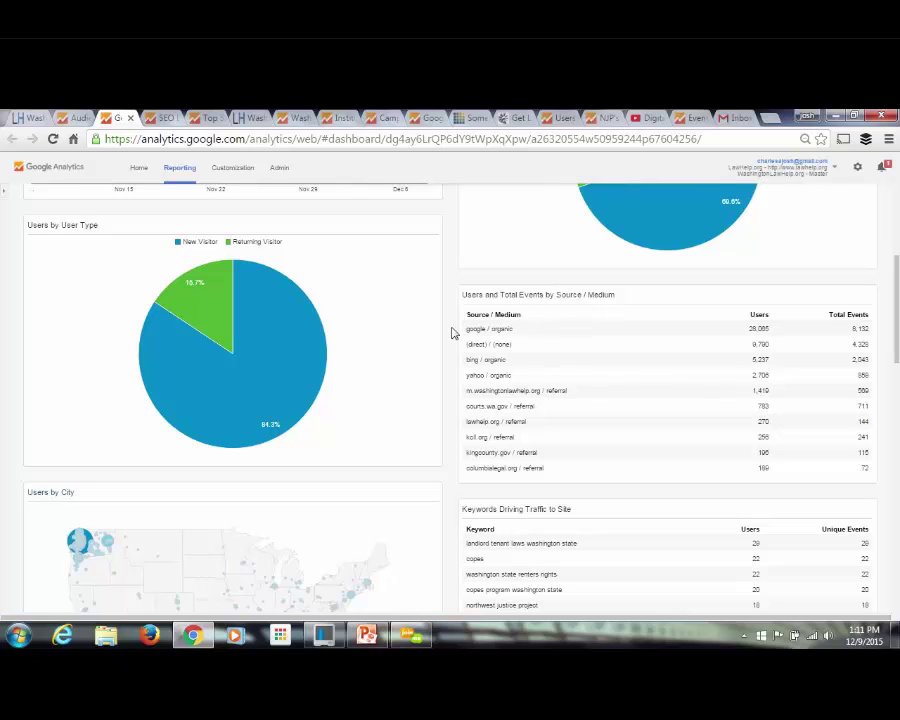
scroll(452, 333, "down", 5)
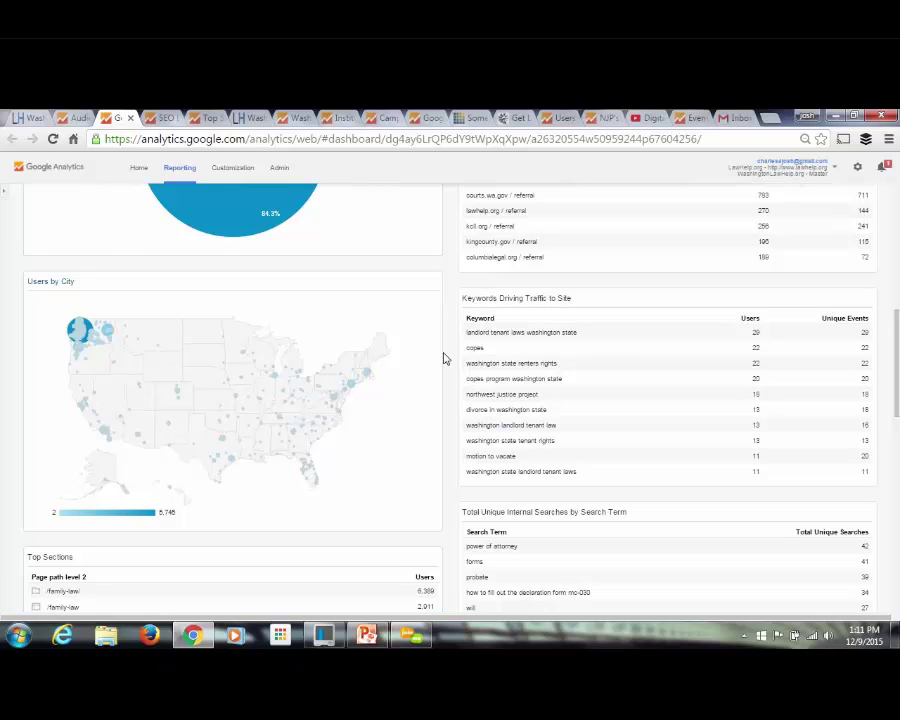
scroll(444, 355, "down", 3)
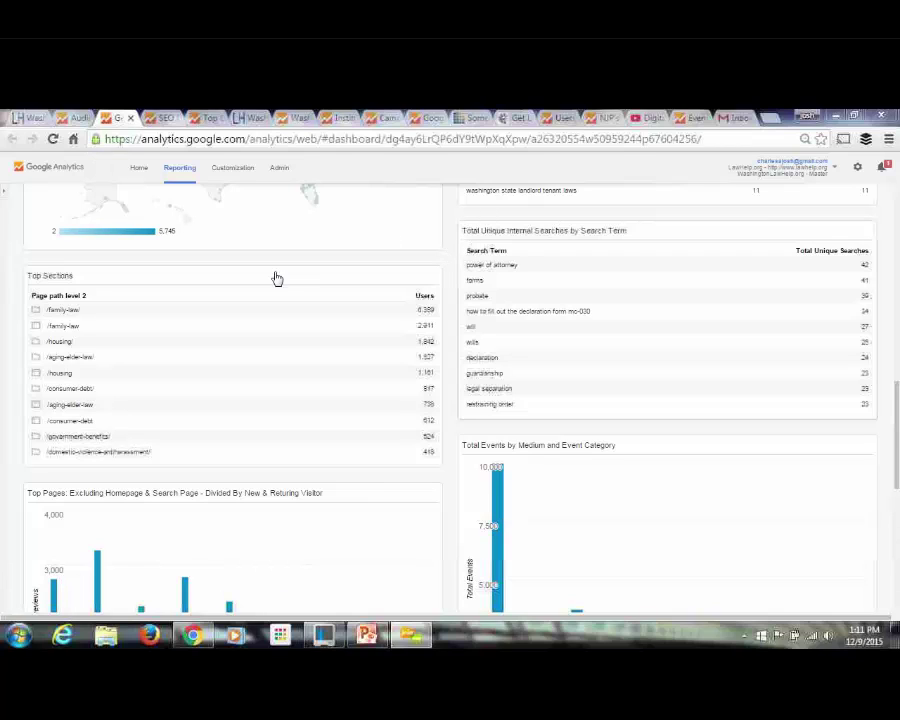
key("ctrl+1")
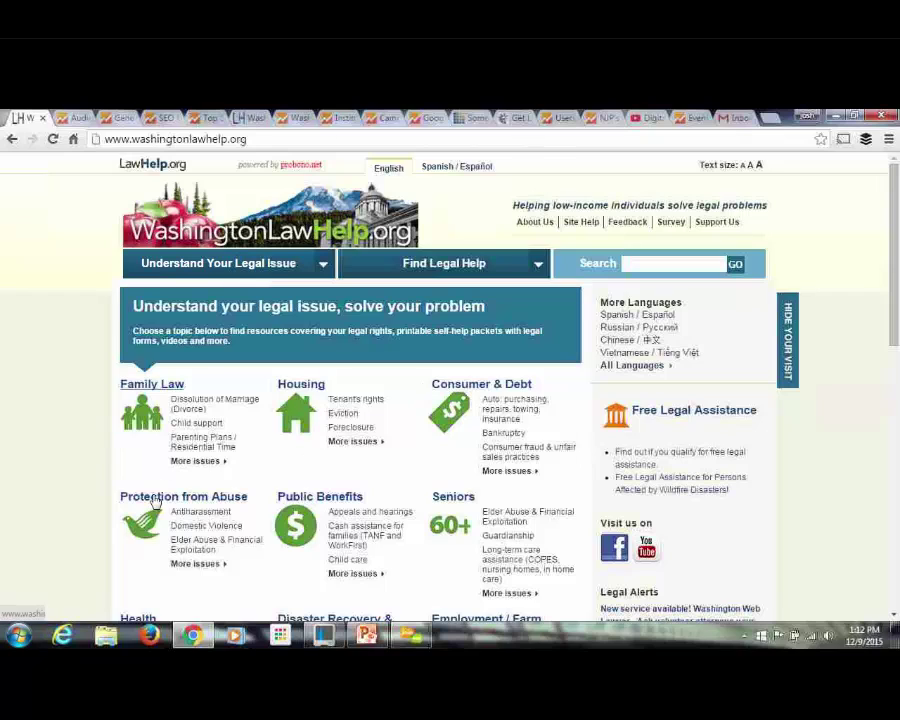
left_click(115, 120)
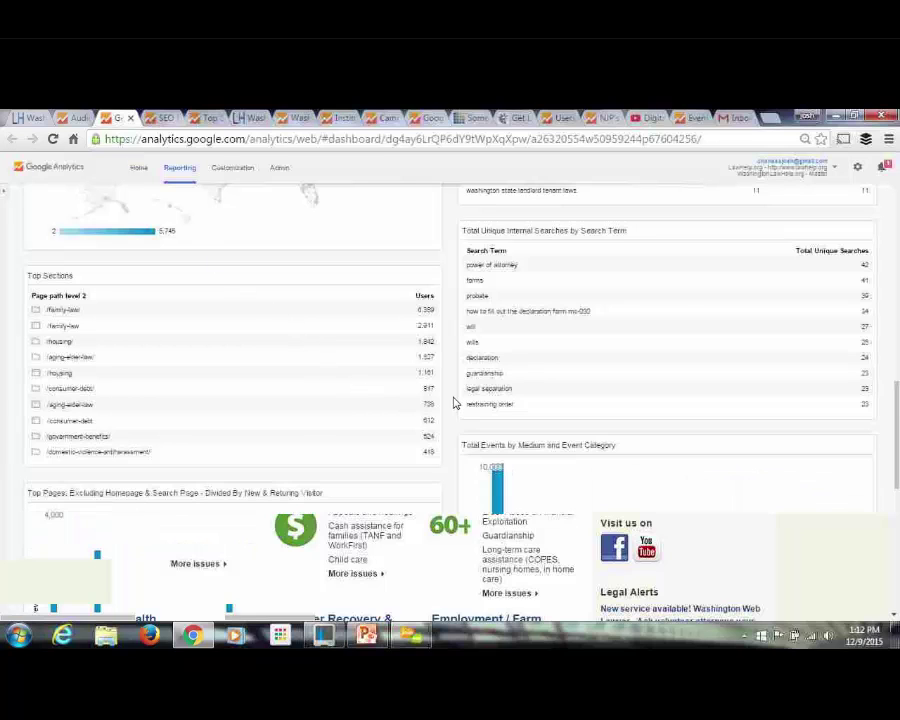
Review the page filters in the Top Pages widget's settings without changing them, and inspect the chart's new and returning visitor bars.
scroll(453, 403, "down", 1)
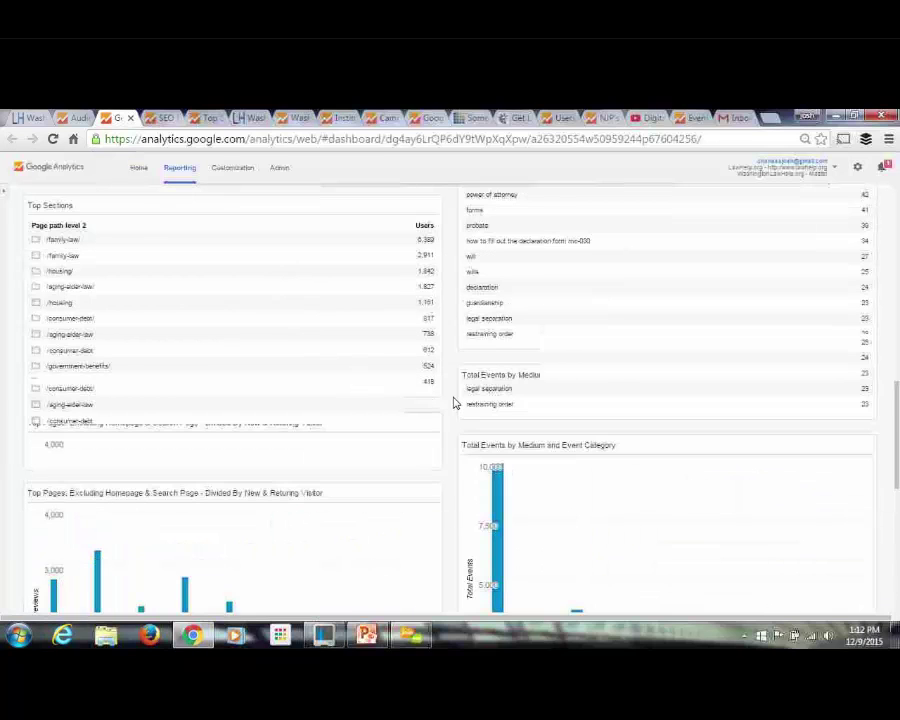
scroll(453, 403, "down", 3)
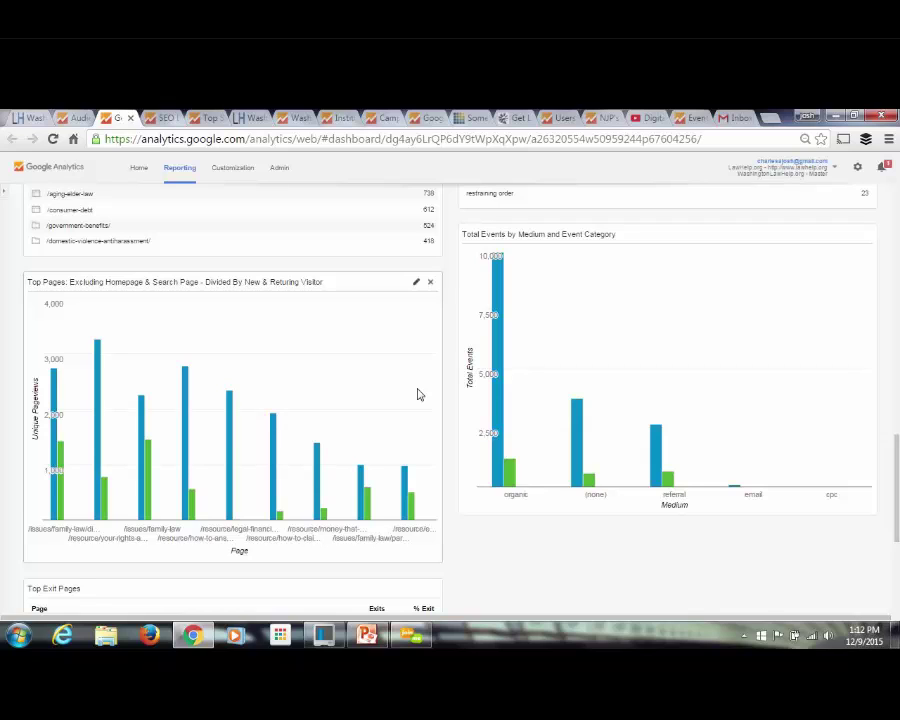
left_click(416, 286)
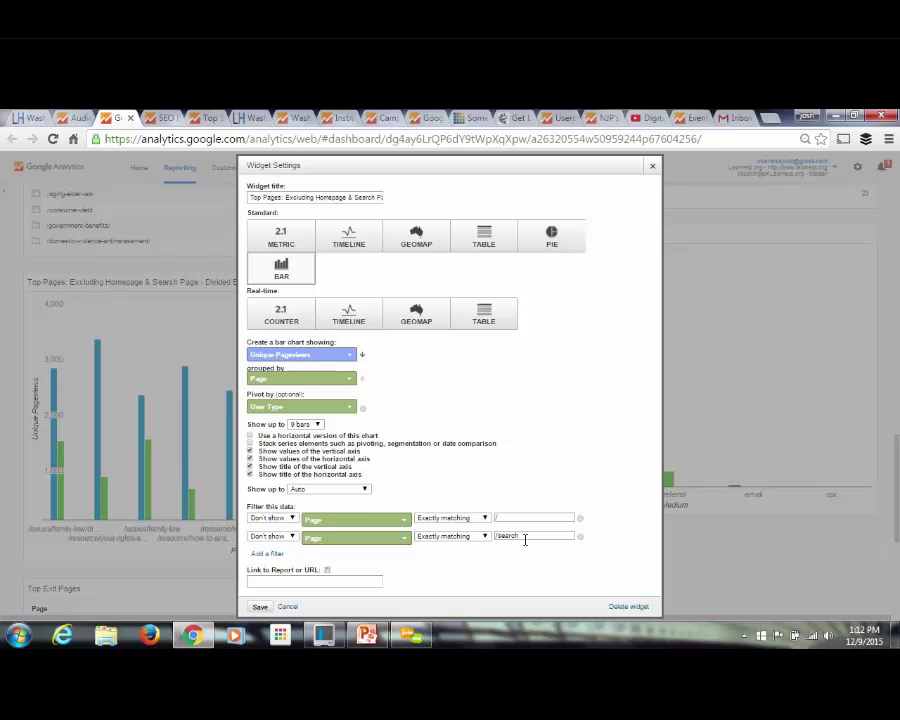
left_click(287, 608)
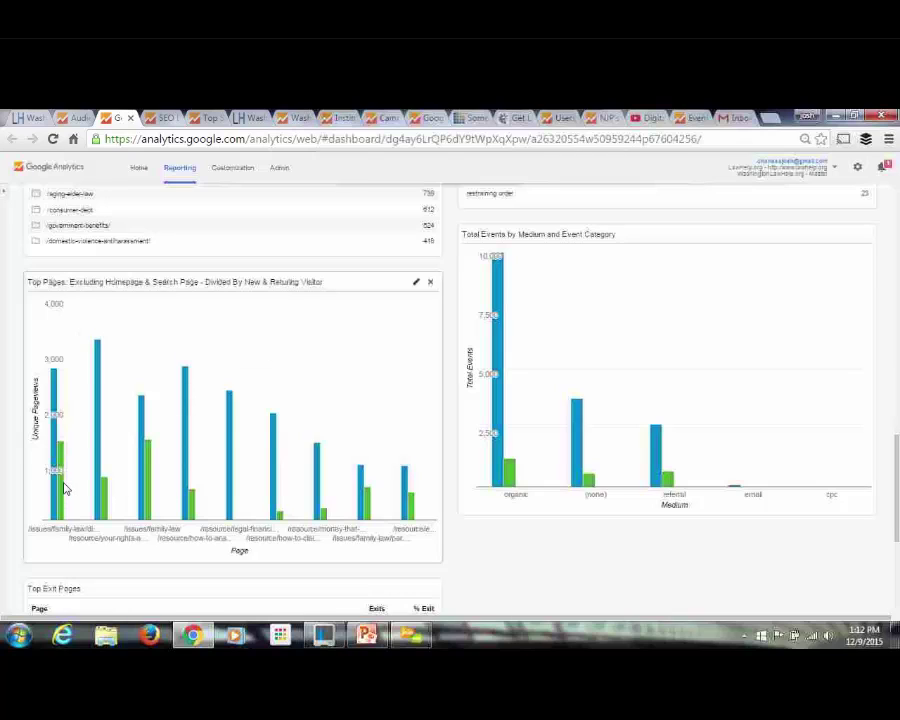
mouse_move(62, 487)
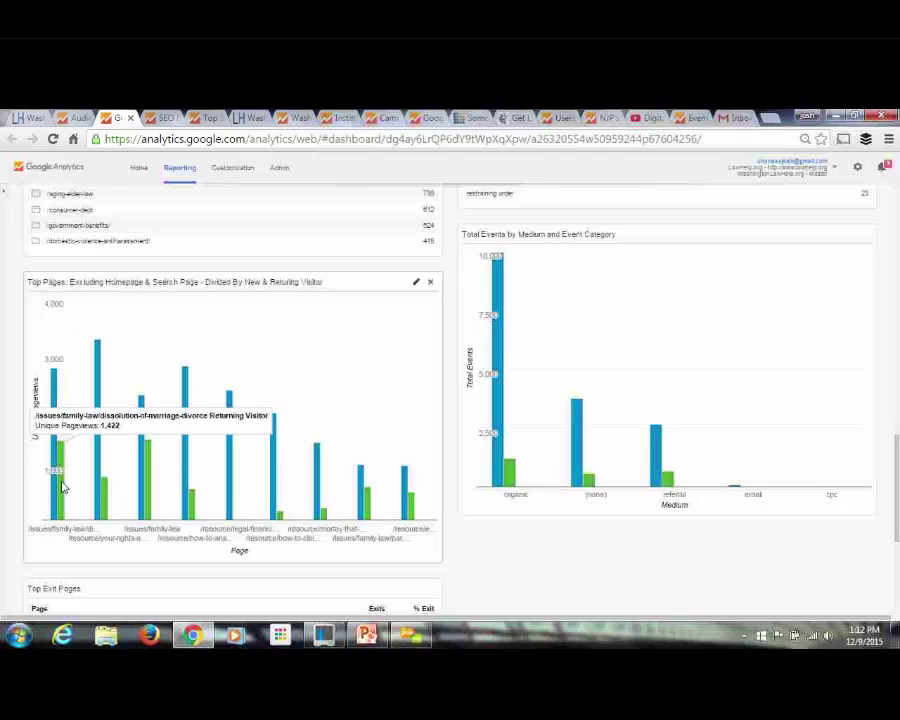
mouse_move(145, 503)
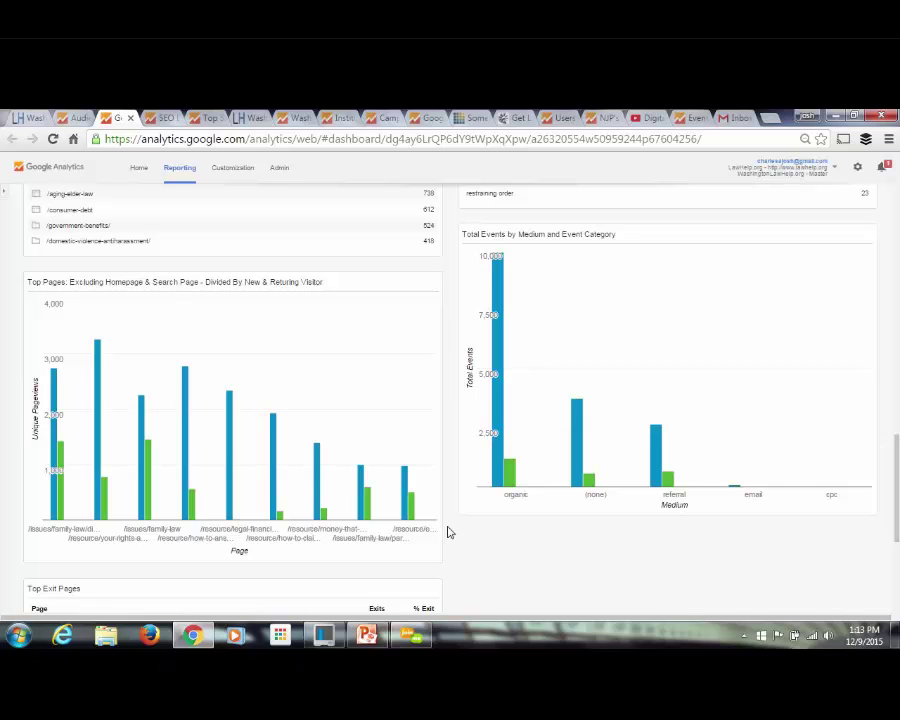
Examine the Top Exit Pages table, and review the General Dashboard's user and traffic source widgets again.
scroll(447, 533, "down", 3)
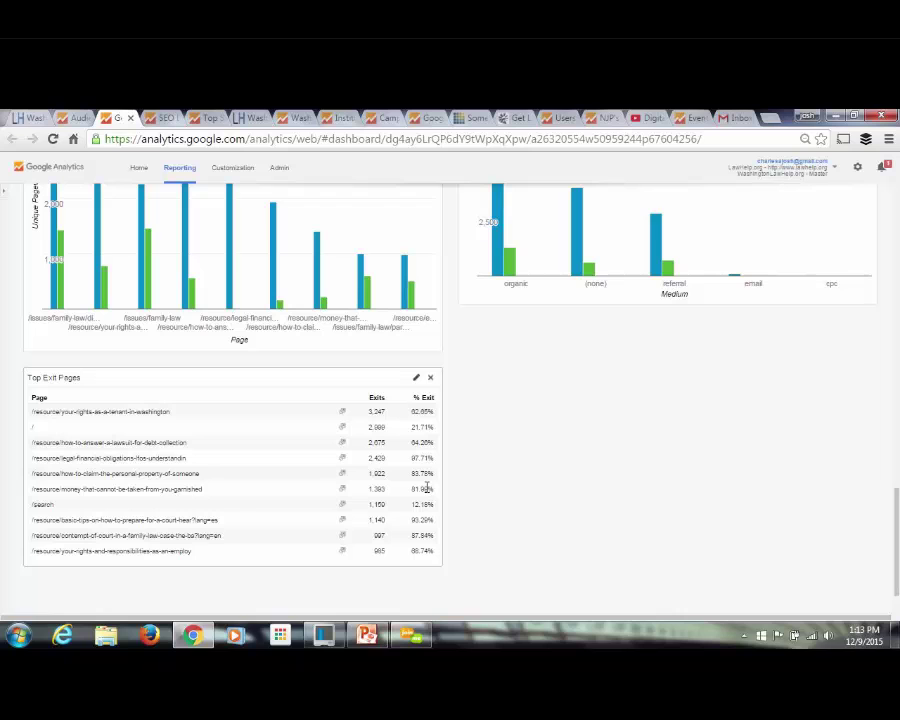
scroll(426, 488, "up", 15)
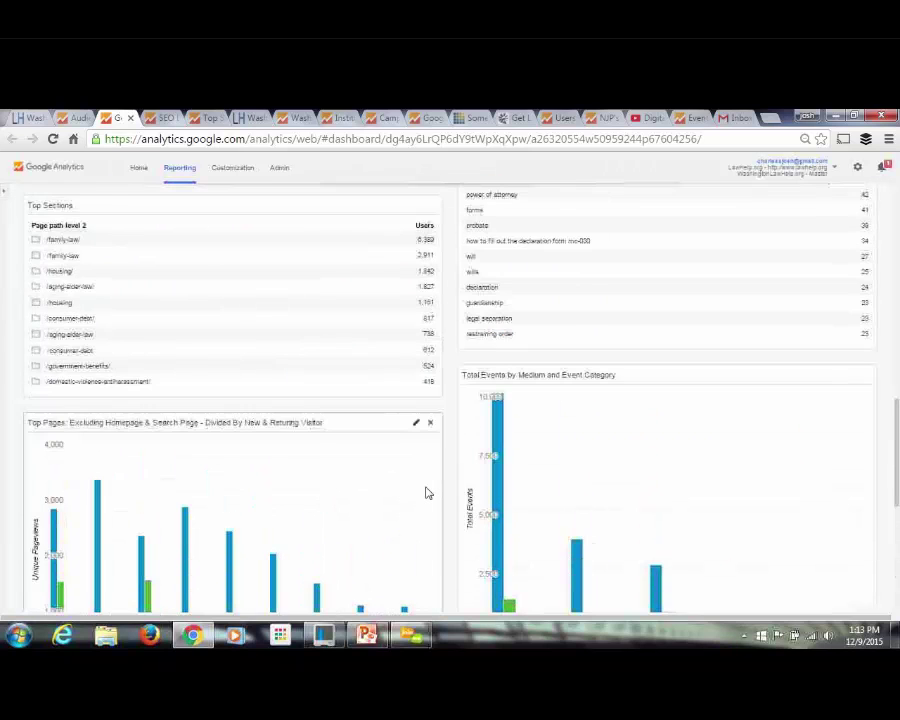
scroll(426, 488, "up", 5)
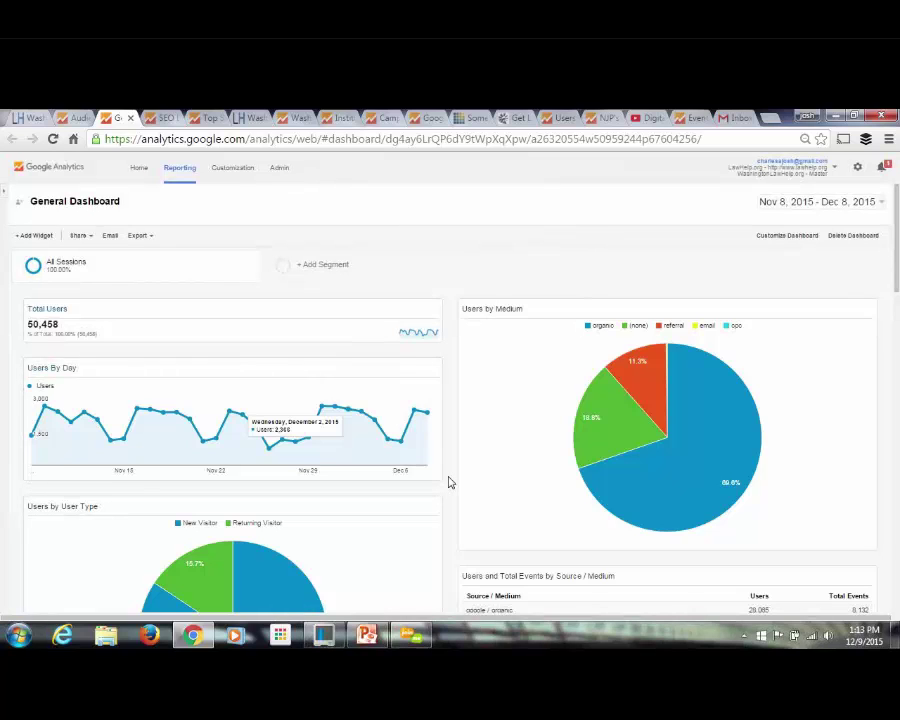
scroll(449, 483, "down", 1)
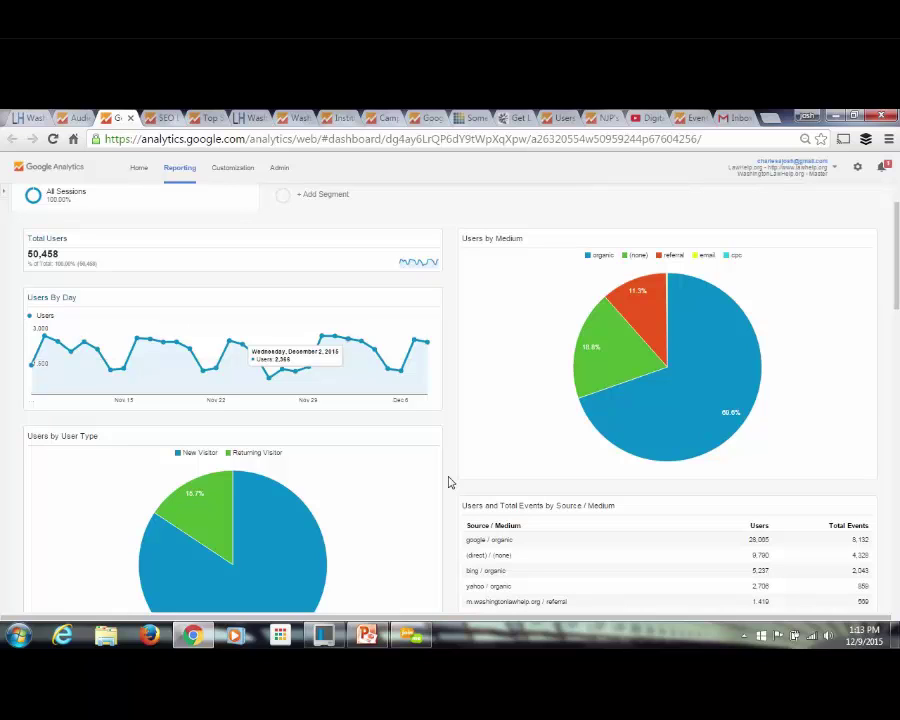
scroll(449, 483, "down", 3)
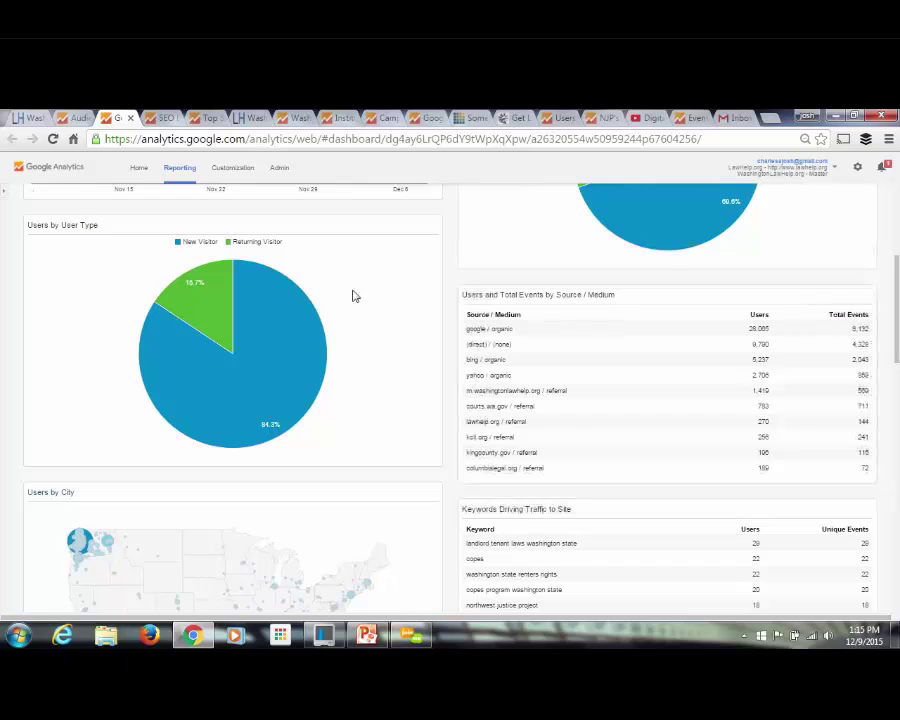
scroll(353, 295, "up", 5)
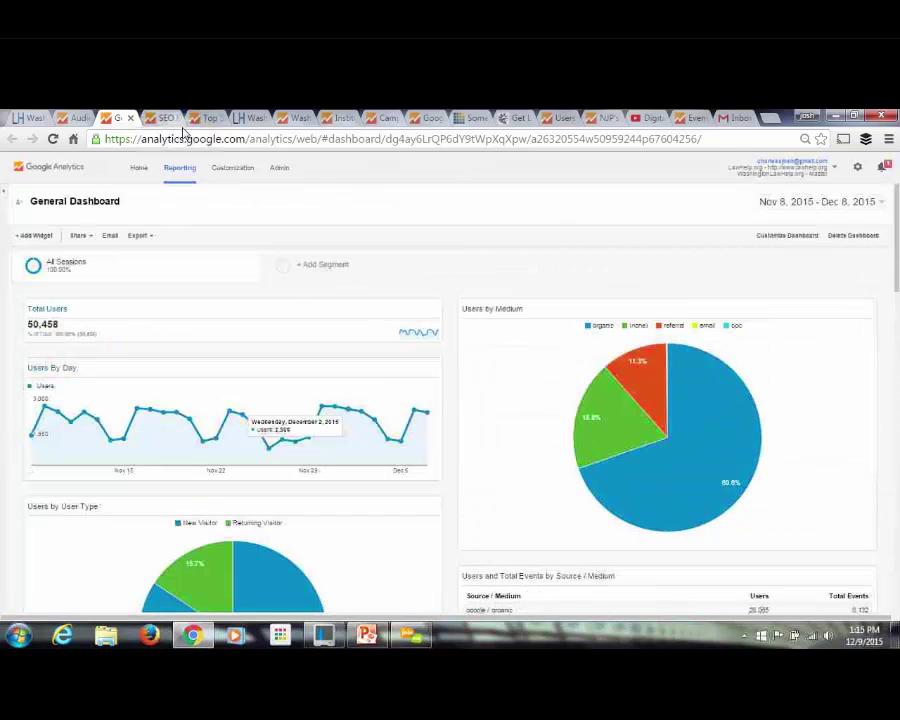
Switch to the SEO Dashboard at full width and review the metric and filter settings of its Users widget without changing them.
left_click(163, 119)
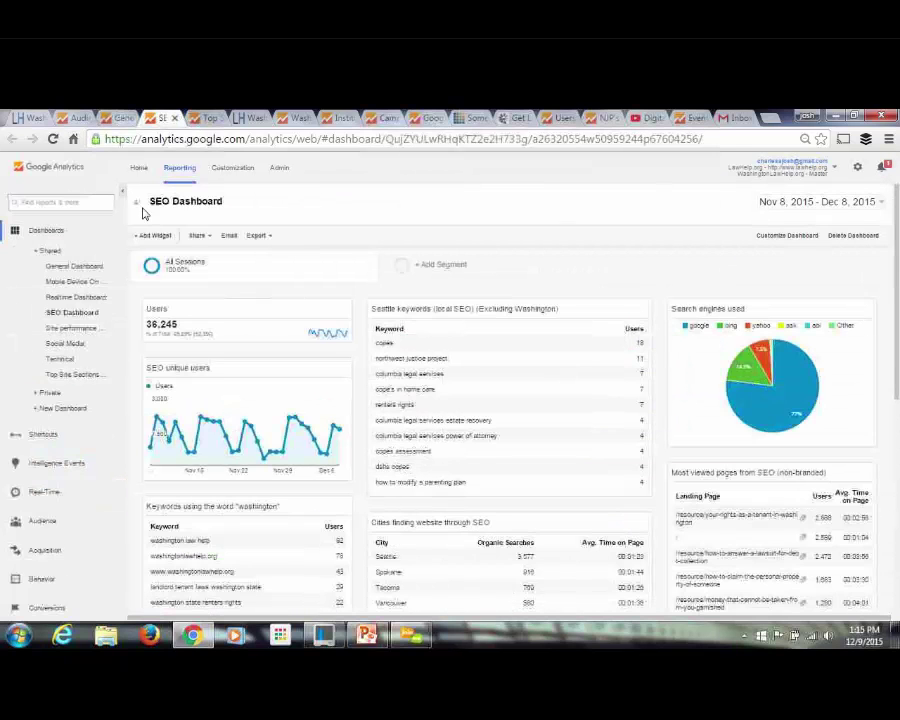
left_click(139, 206)
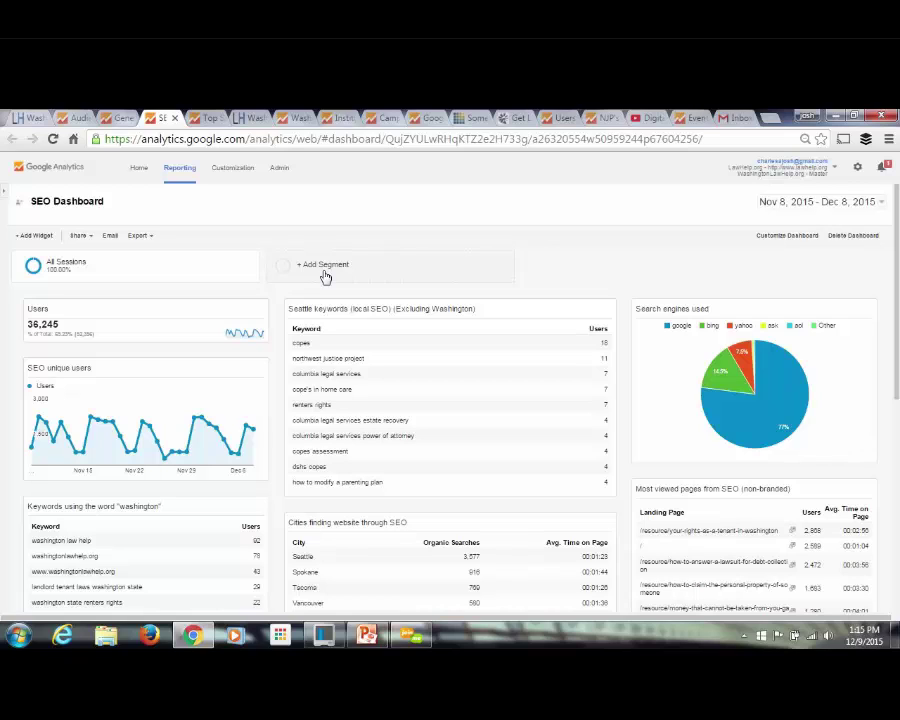
left_click(242, 311)
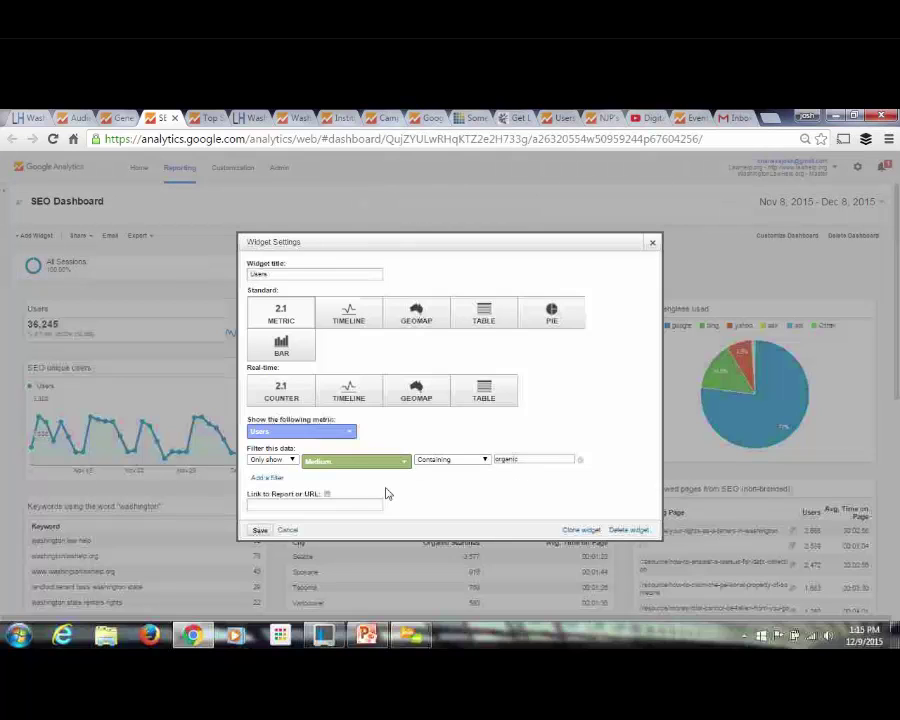
left_click(288, 532)
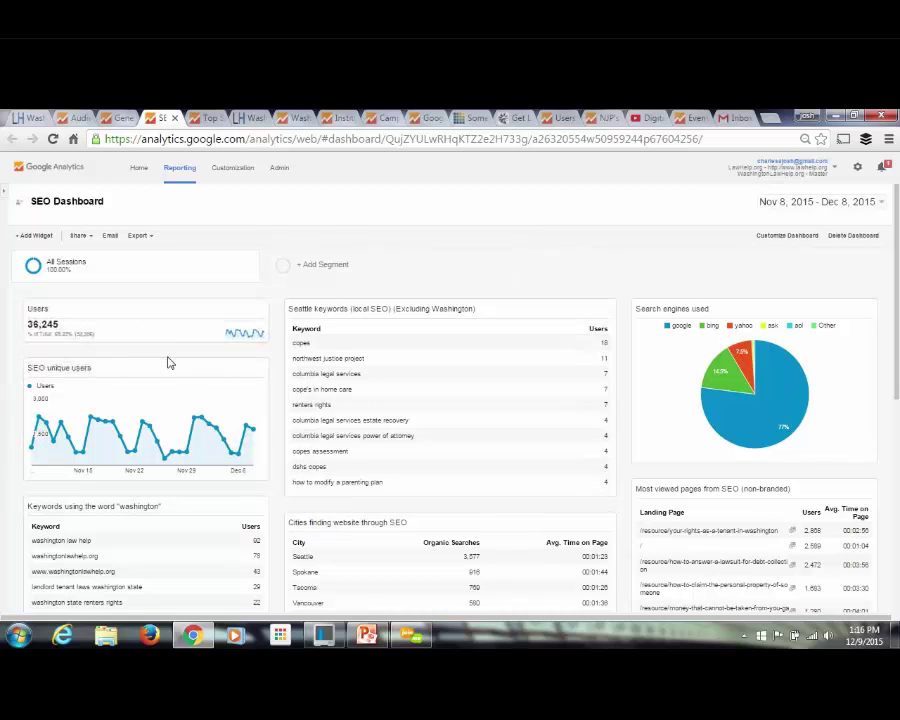
Examine the SEO Dashboard's keyword, search engine, city and most viewed landing page widgets.
scroll(196, 382, "down", 1)
scroll(196, 382, "down", 3)
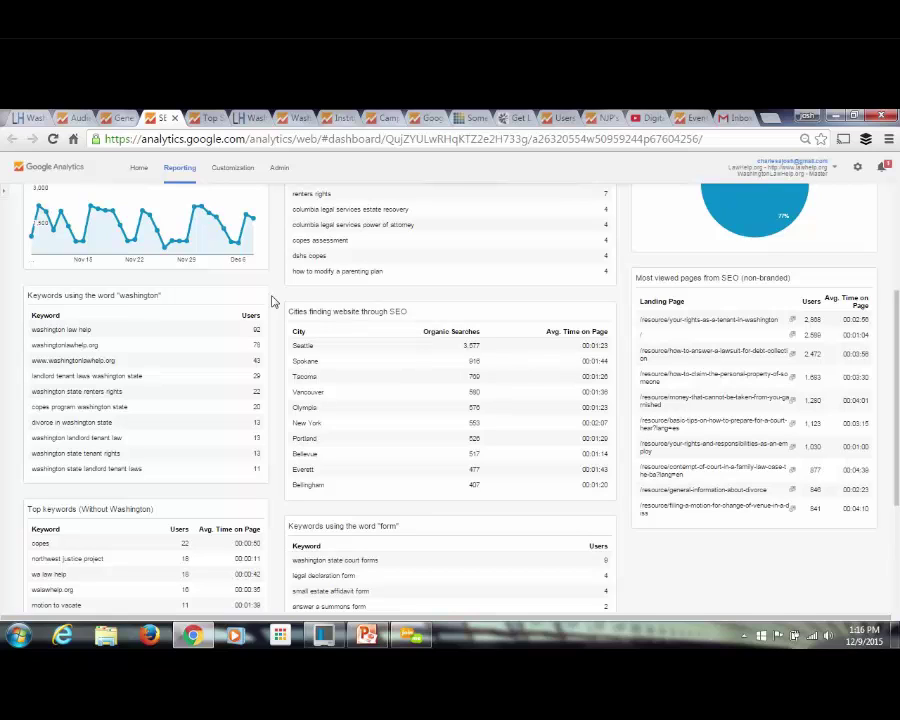
scroll(273, 301, "down", 3)
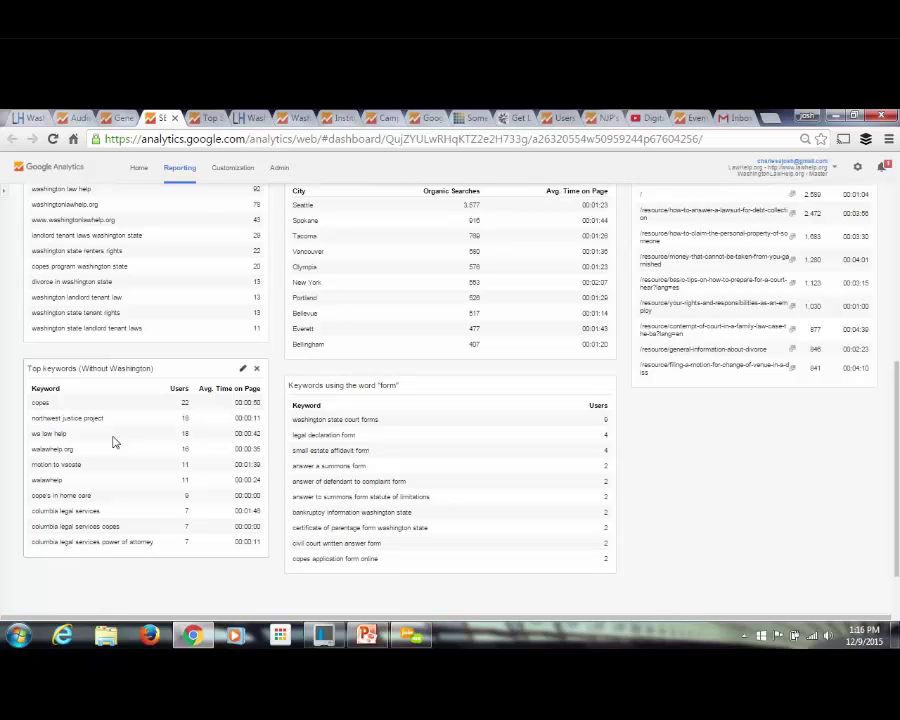
scroll(113, 441, "up", 3)
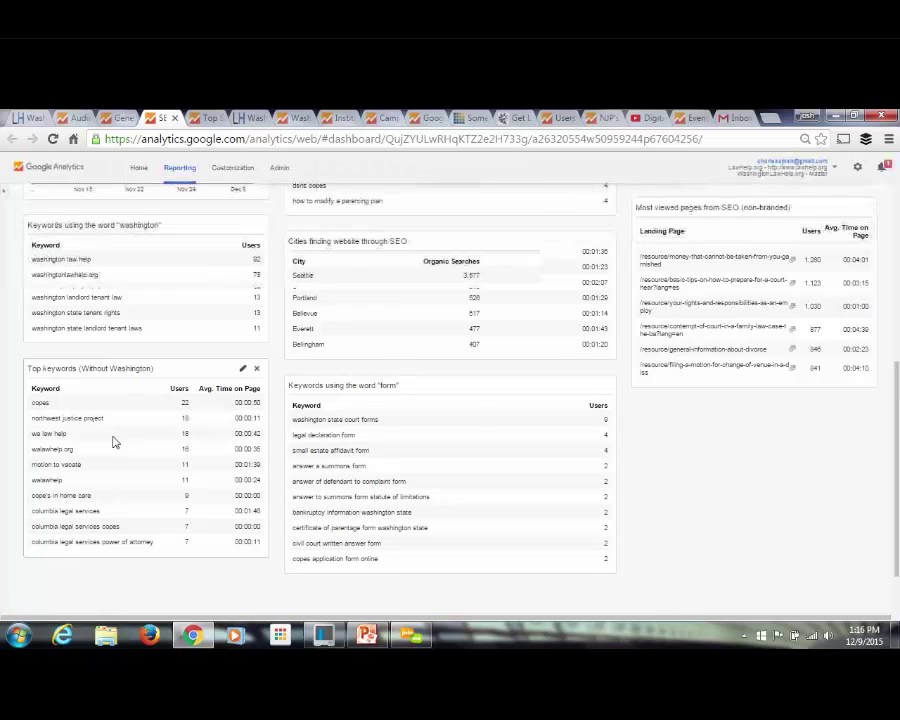
scroll(338, 452, "up", 2)
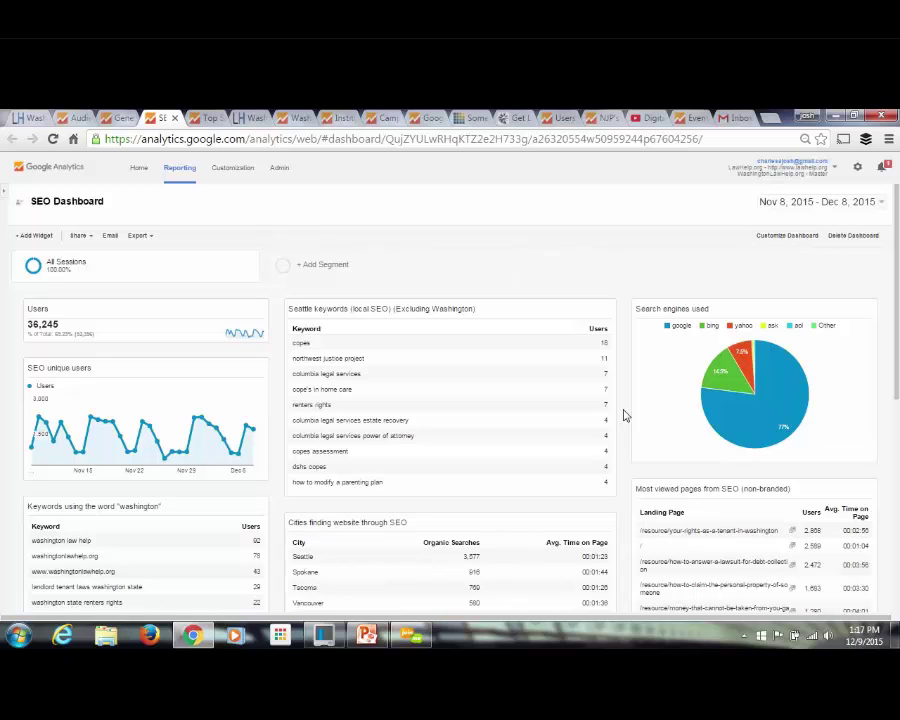
scroll(624, 415, "down", 3)
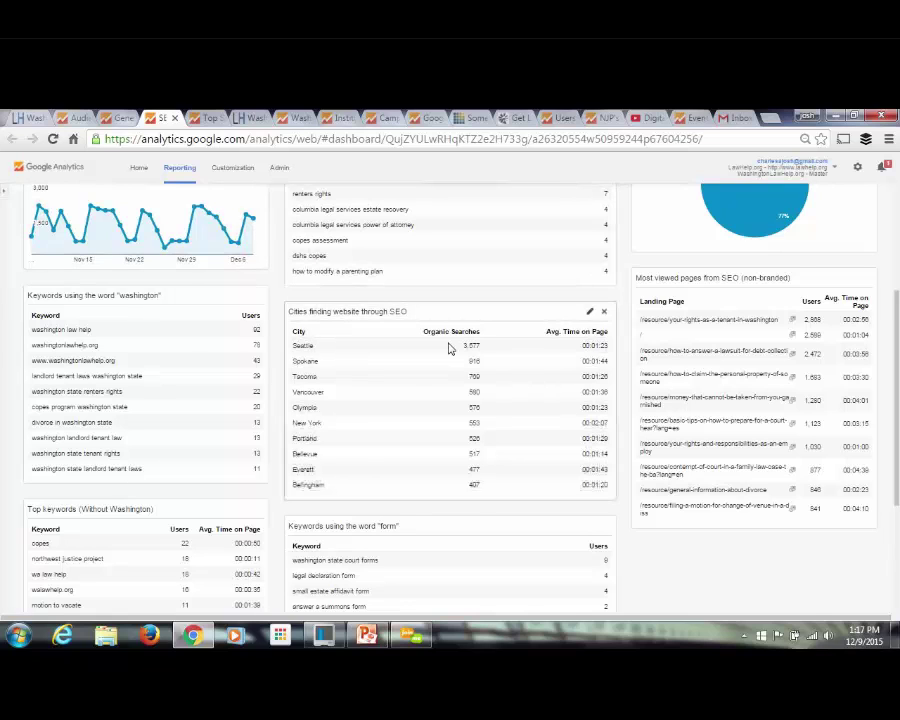
Switch to the Top Site Sections / Issues dashboard and compare its sections with the legal topics on the WashingtonLawHelp.org home page.
scroll(448, 344, "up", 1)
scroll(448, 348, "up", 2)
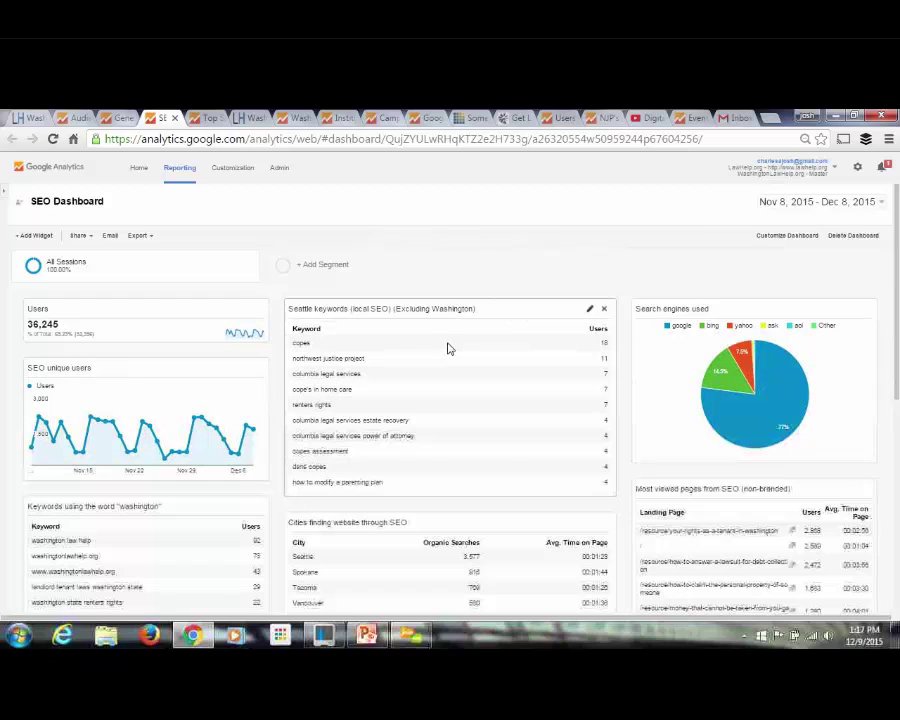
left_click(203, 118)
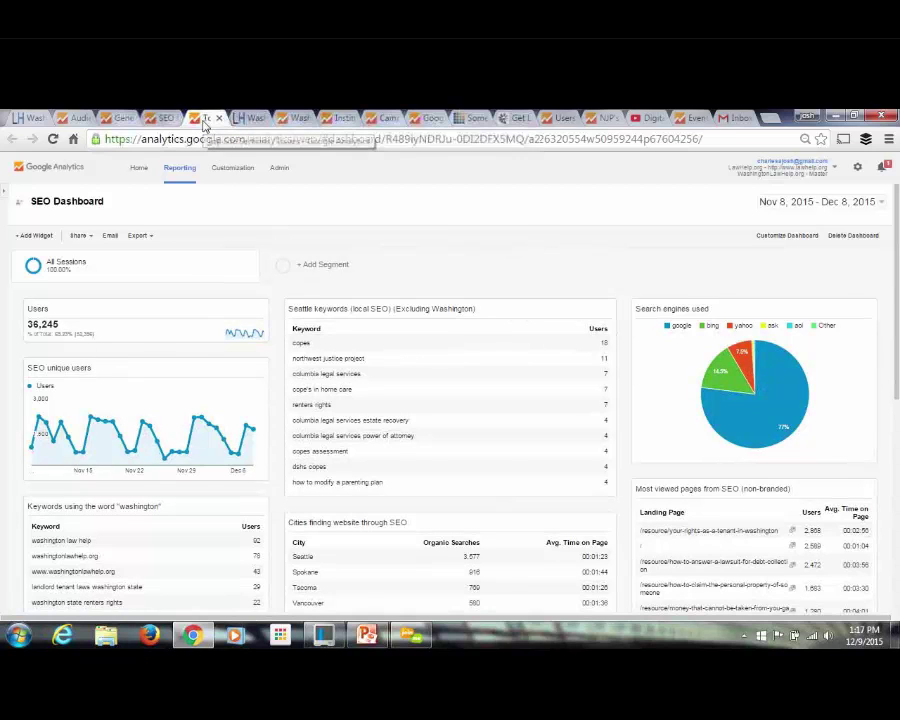
scroll(301, 276, "up", 3)
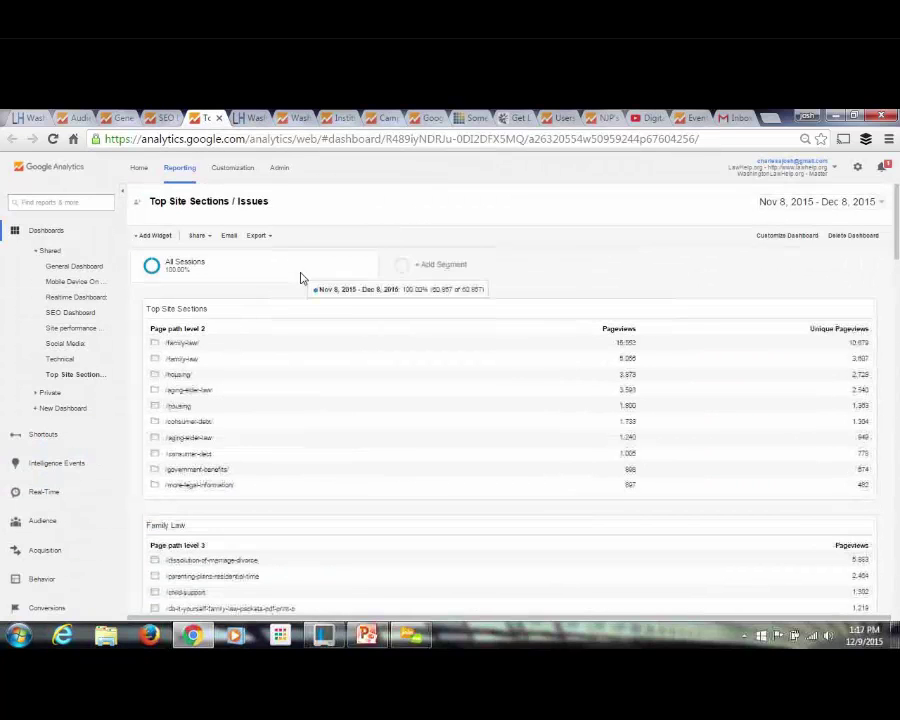
left_click(25, 118)
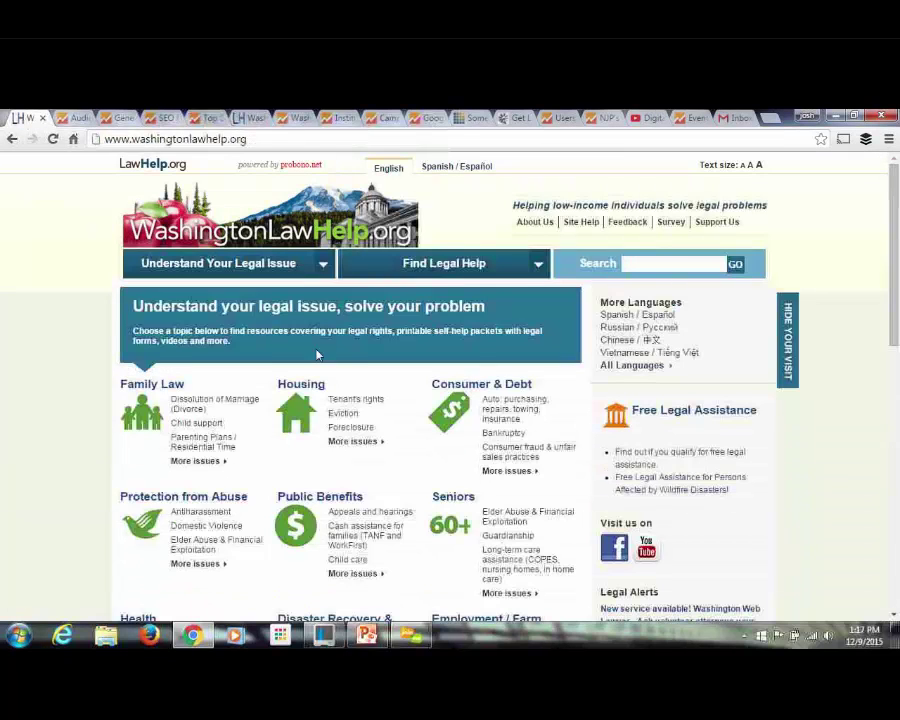
scroll(400, 396, "down", 1)
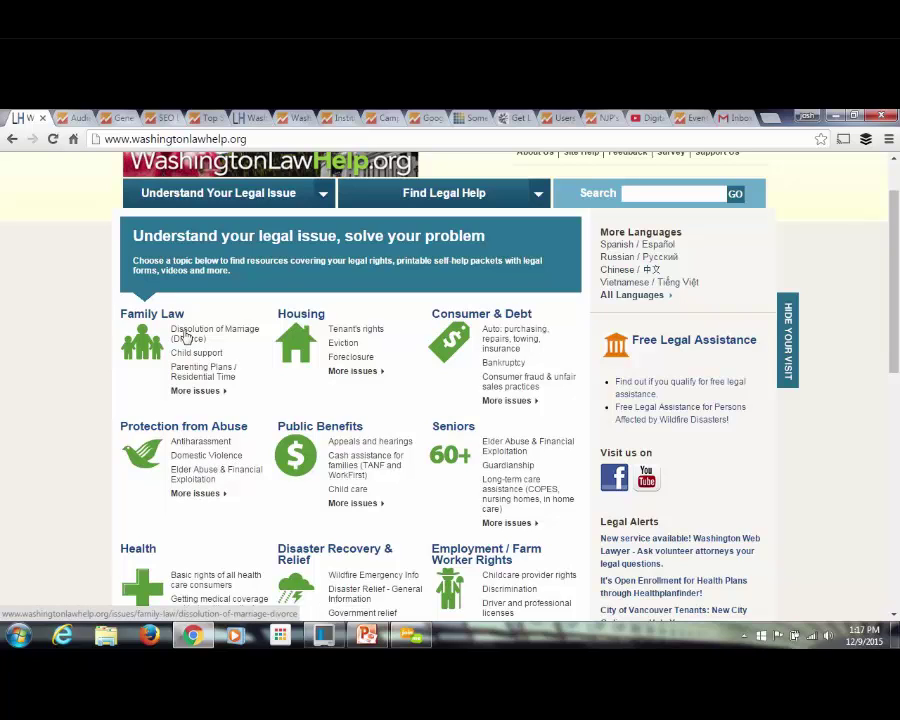
left_click(208, 118)
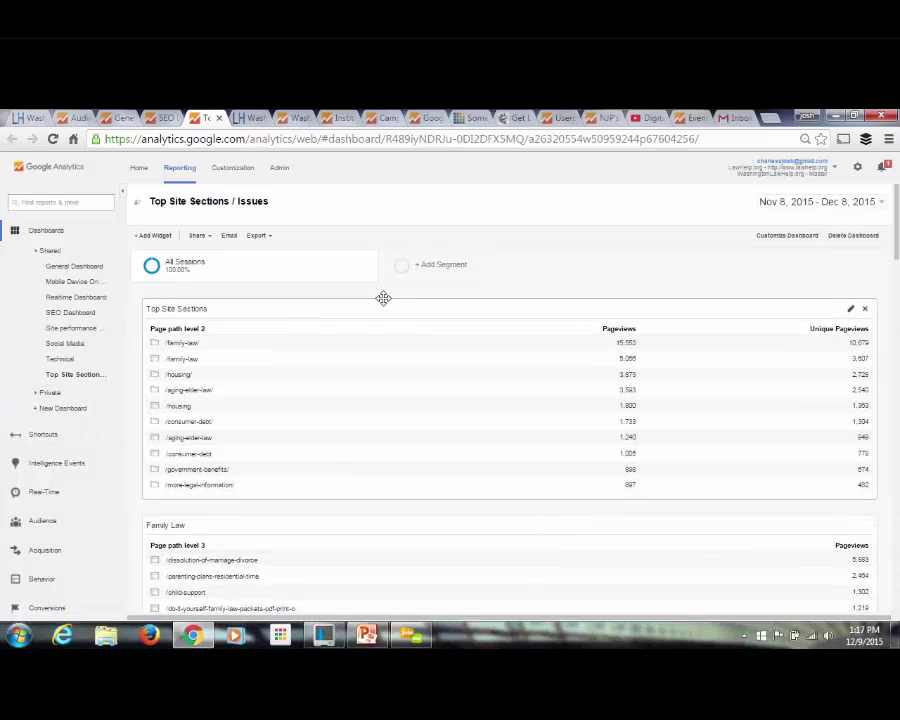
Review the dashboard's layout options without changing them, and examine the Top Site Sections and Family Law tables.
left_click(775, 240)
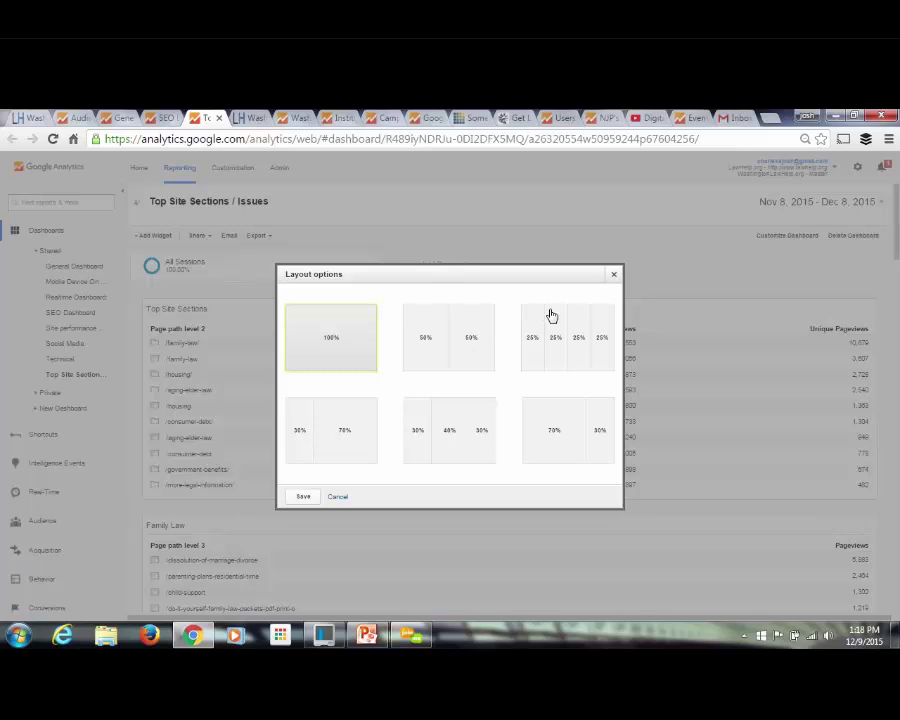
left_click(613, 275)
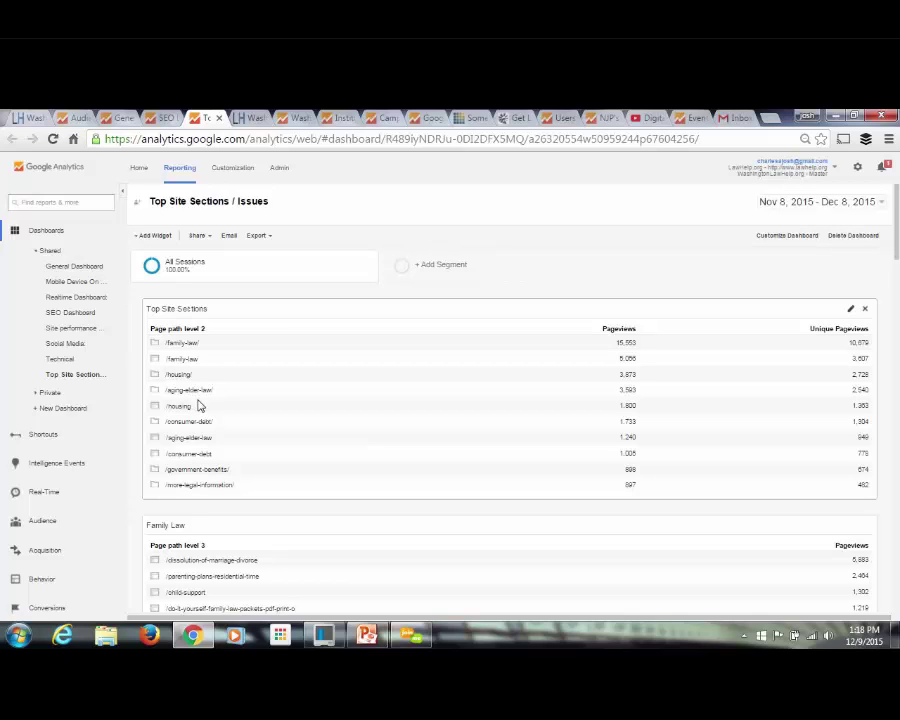
scroll(236, 444, "down", 3)
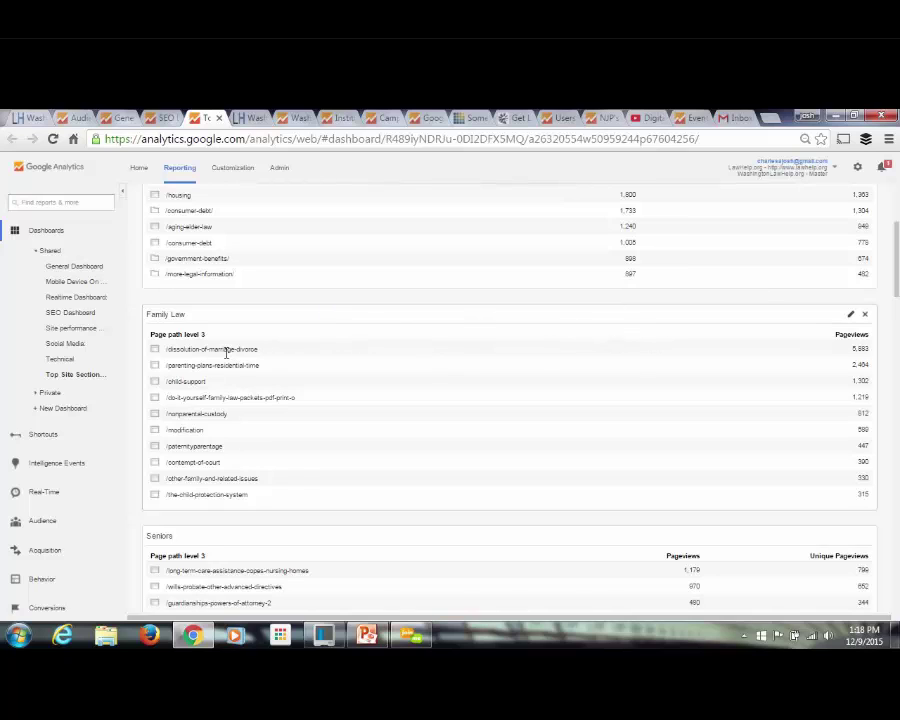
Open the Family Law widget's settings, and inspect the URL paths of the website's Family Law and Dissolution of Marriage (Divorce) pages.
left_click(850, 314)
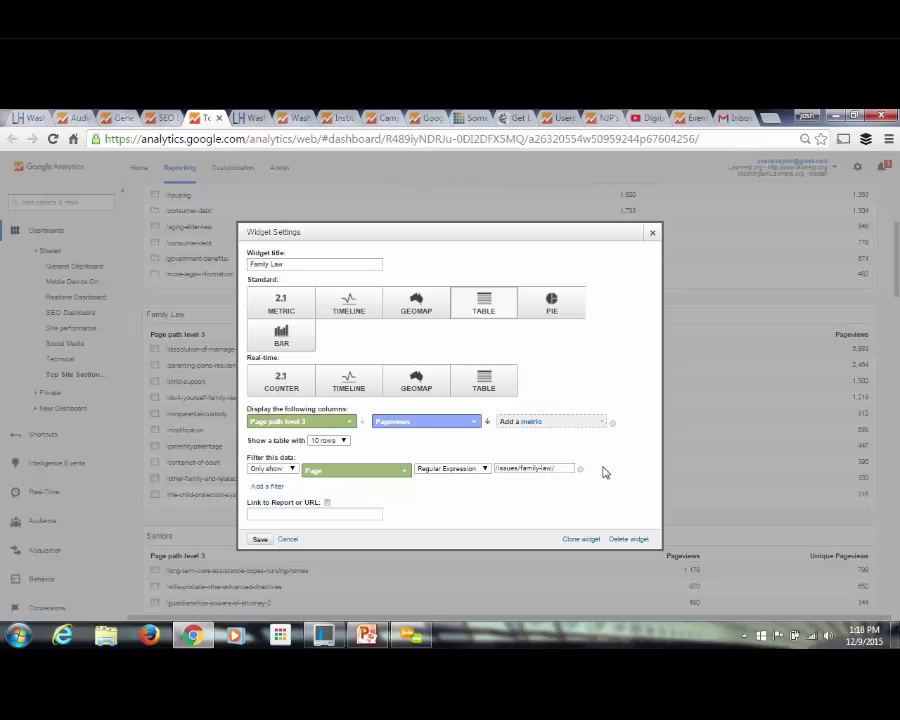
left_click(30, 118)
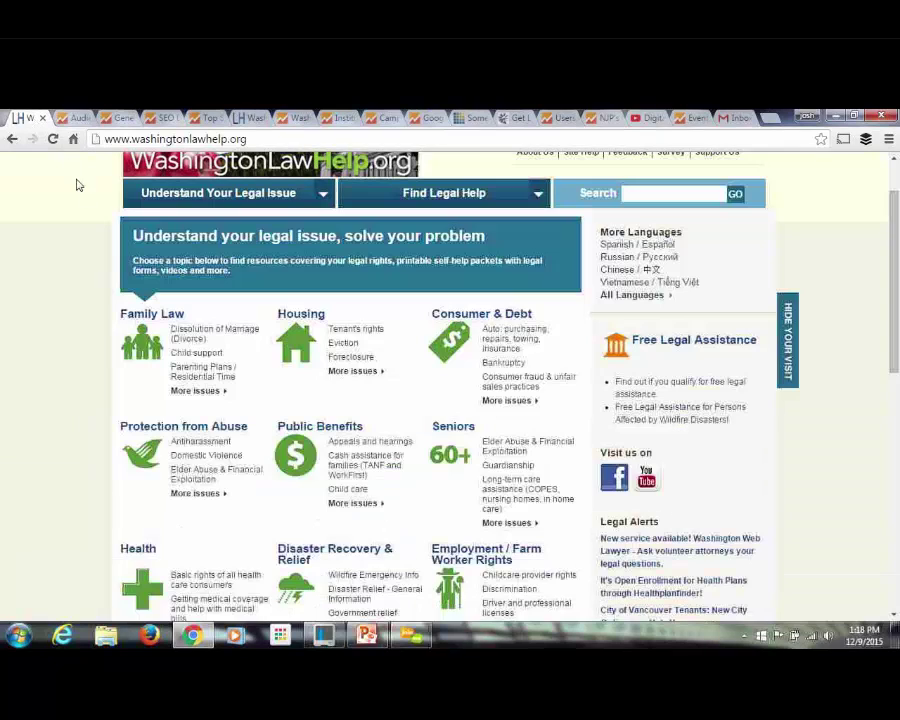
left_click(260, 176)
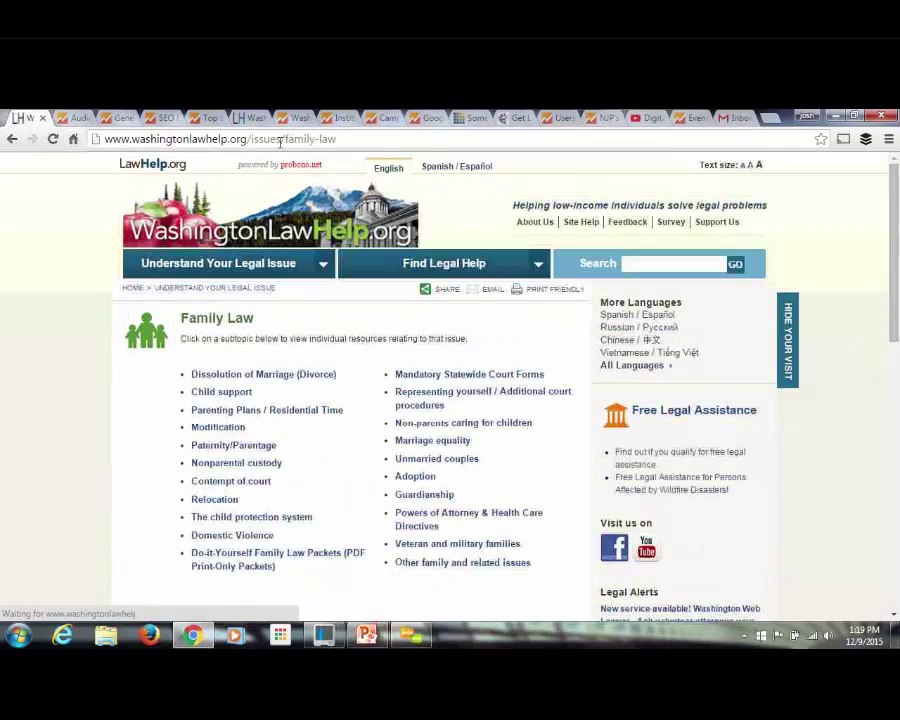
left_click_drag(249, 139, 341, 141)
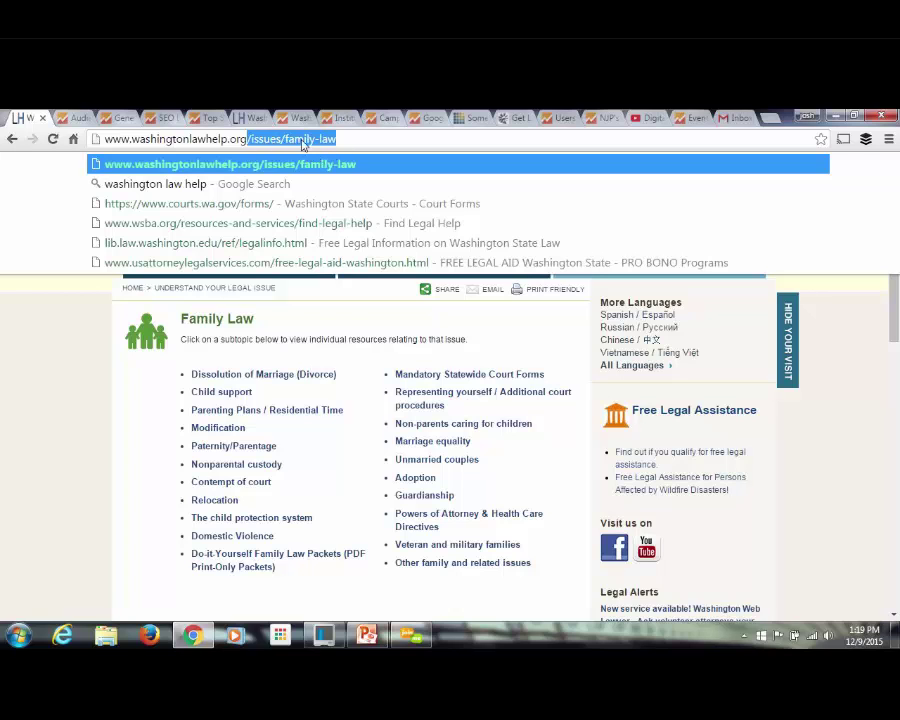
left_click(266, 374)
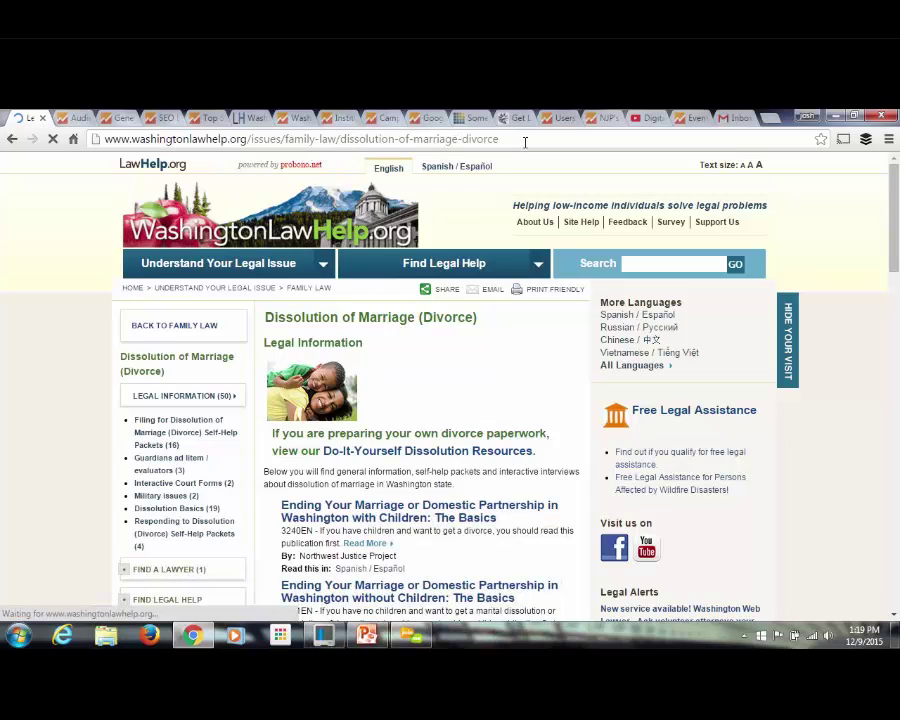
left_click(434, 140)
left_click_drag(499, 140, 241, 140)
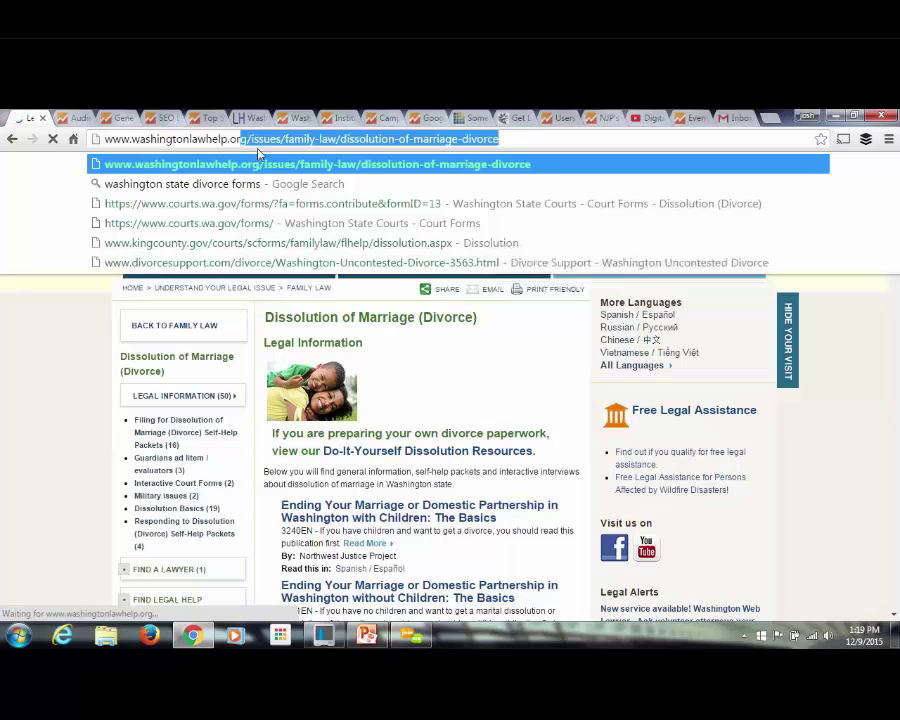
Compare the Family Law widget's /issues/family-law/ page filter with the divorce page's URL, and close the settings without changes.
left_click(205, 117)
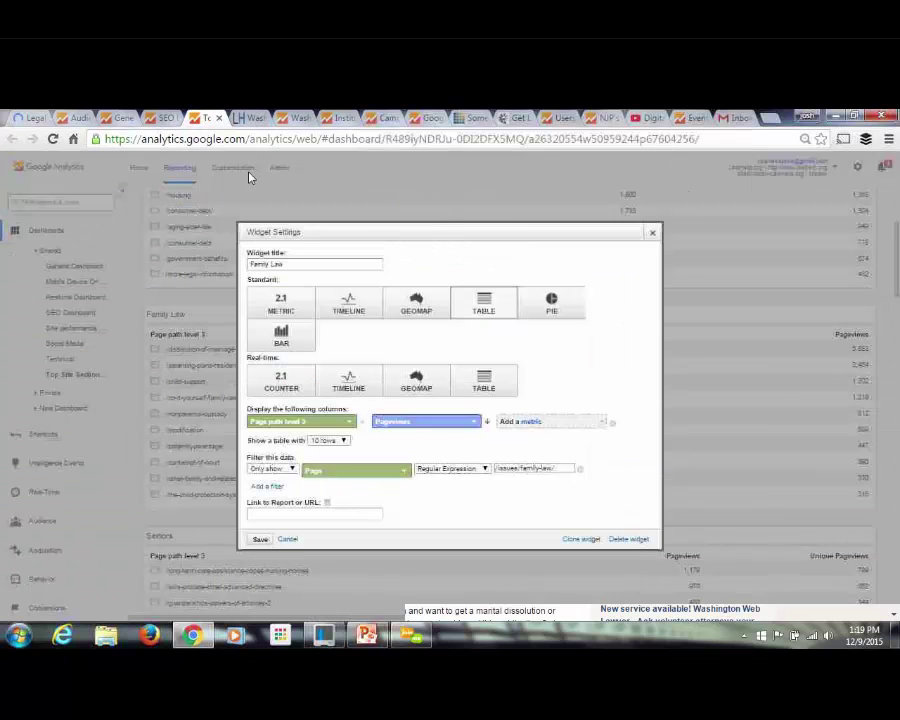
left_click(557, 468)
left_click_drag(557, 468, 490, 472)
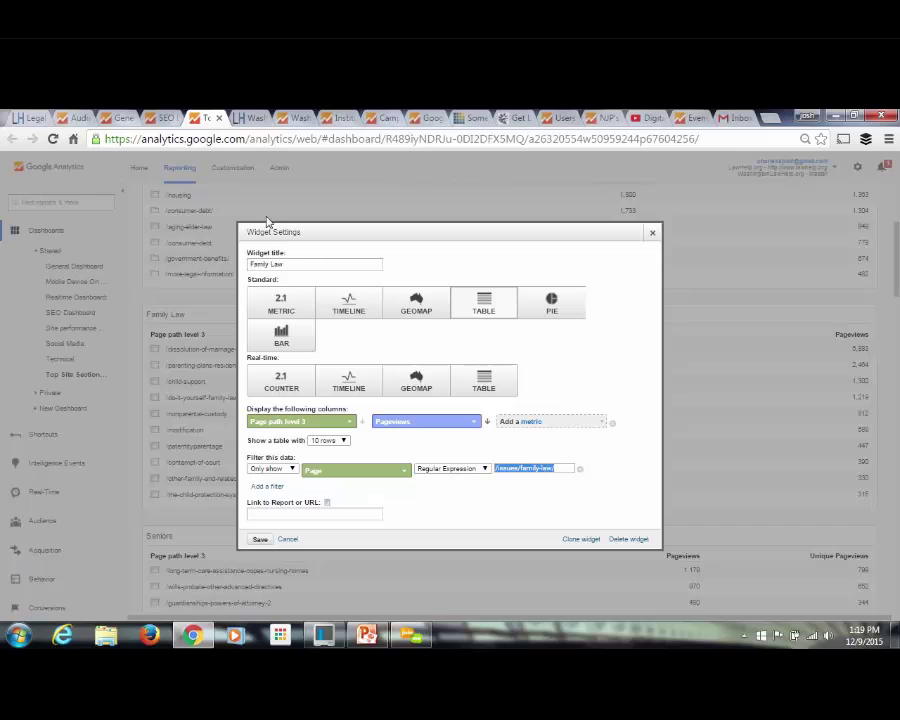
left_click(28, 119)
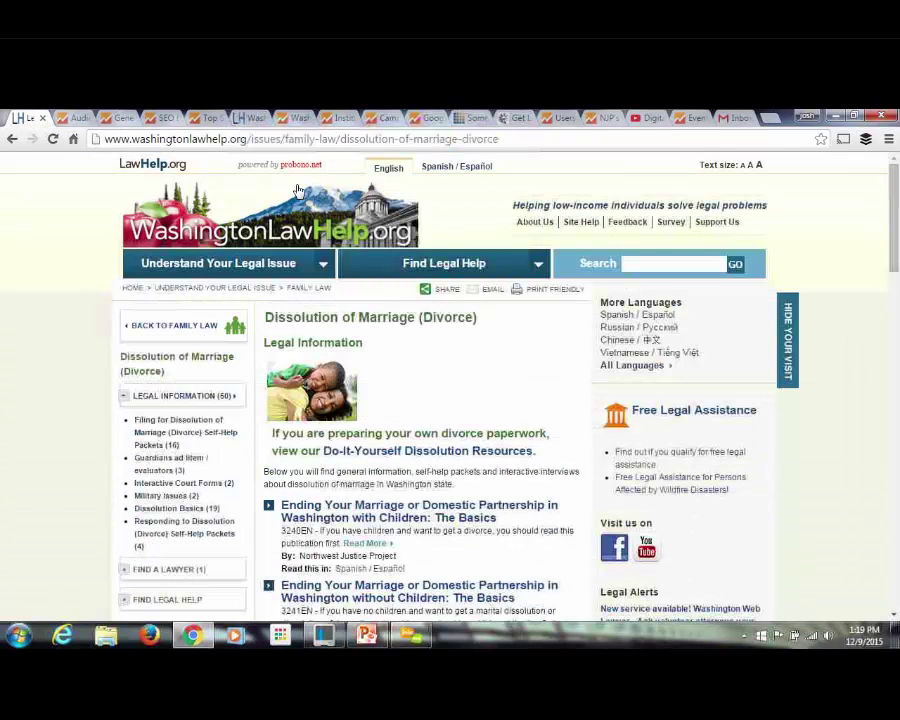
left_click(335, 139)
left_click_drag(335, 139, 247, 139)
left_click(212, 121)
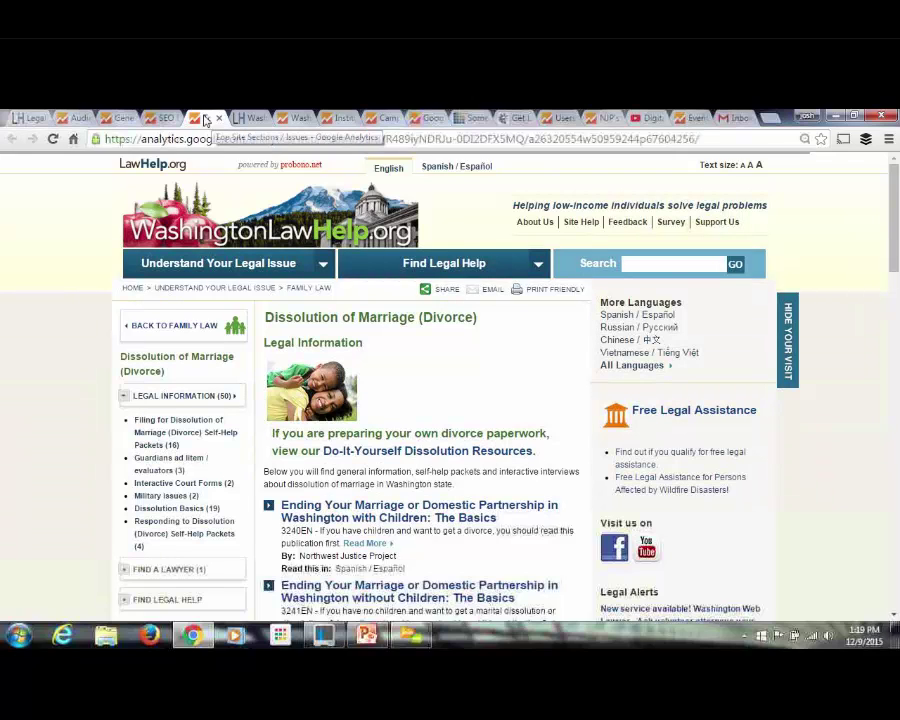
left_click(288, 540)
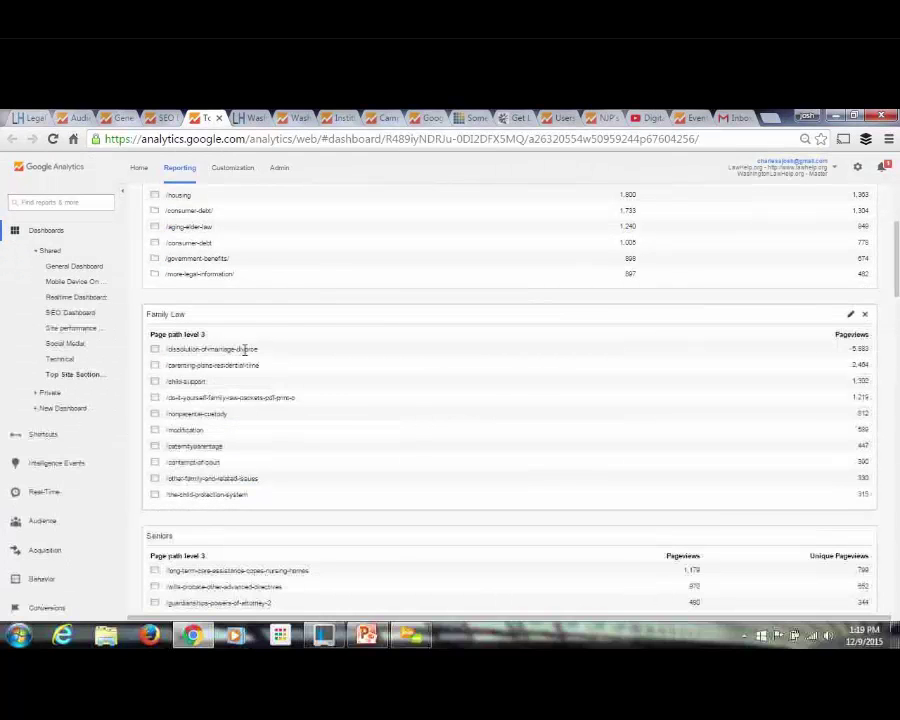
Switch to the PowerPoint webinar deck, show the Dashboards slide in the slide show, and advance to the Custom Reports slide.
left_click(366, 634)
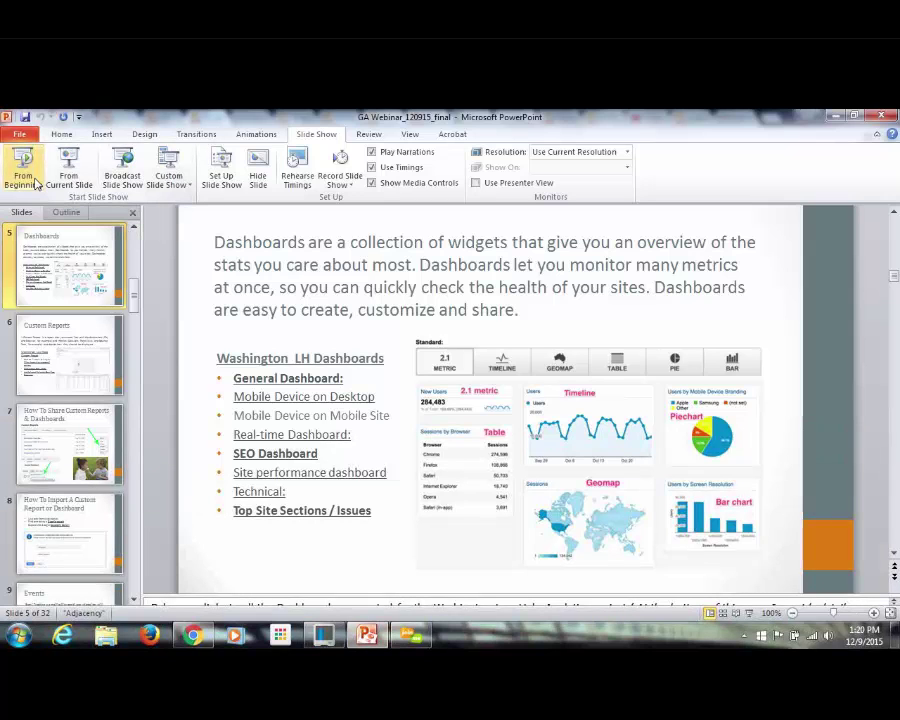
left_click(68, 176)
left_click(245, 261)
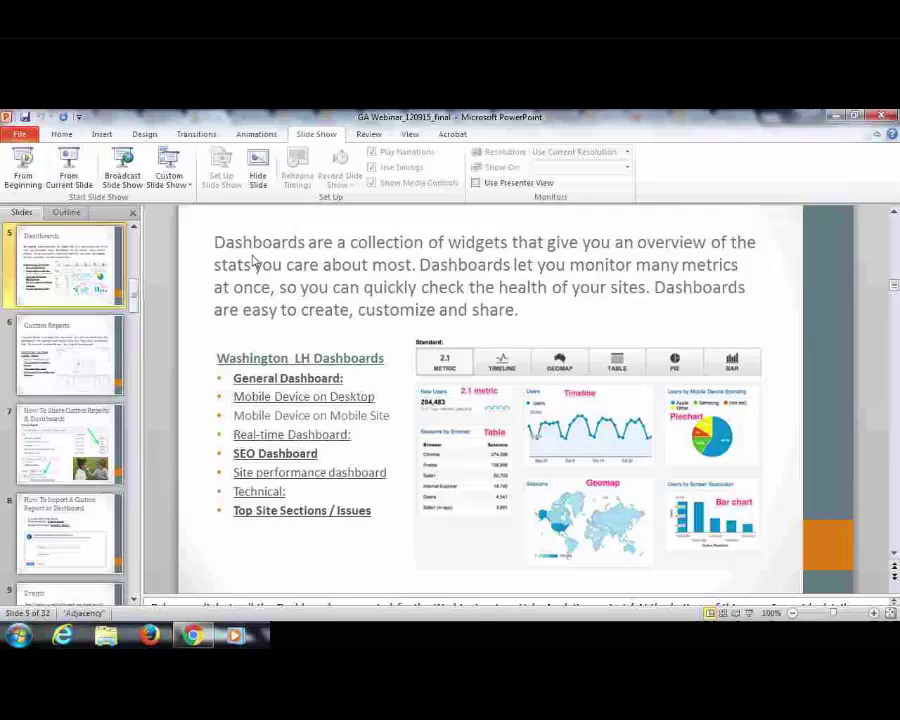
scroll(255, 261, "down", 1)
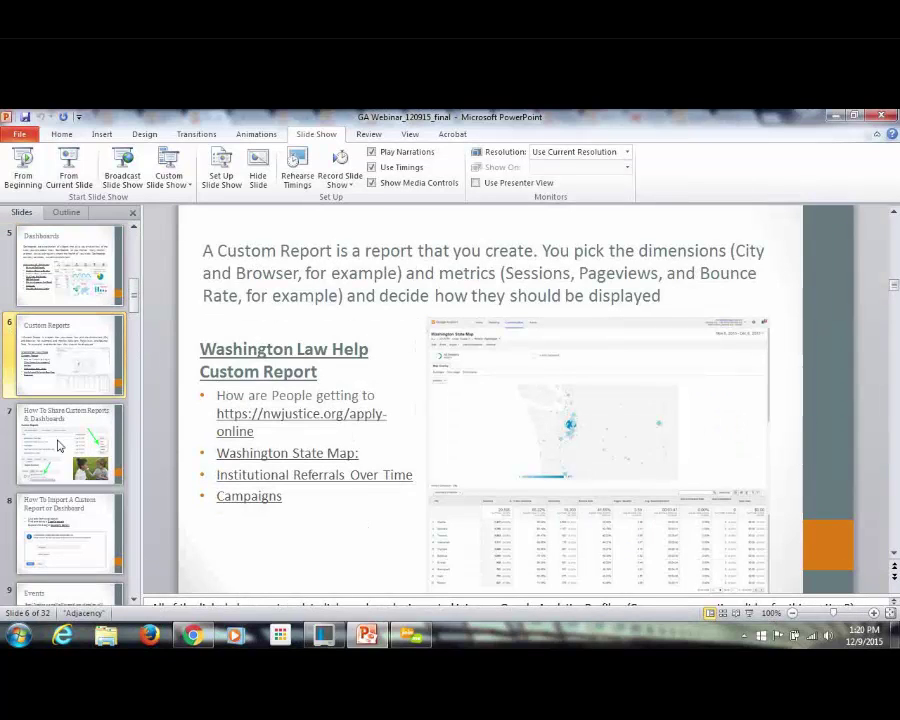
Return to Google Analytics in Chrome, open the Washington State Map custom report, and drill down from the US map to Washington.
left_click(191, 636)
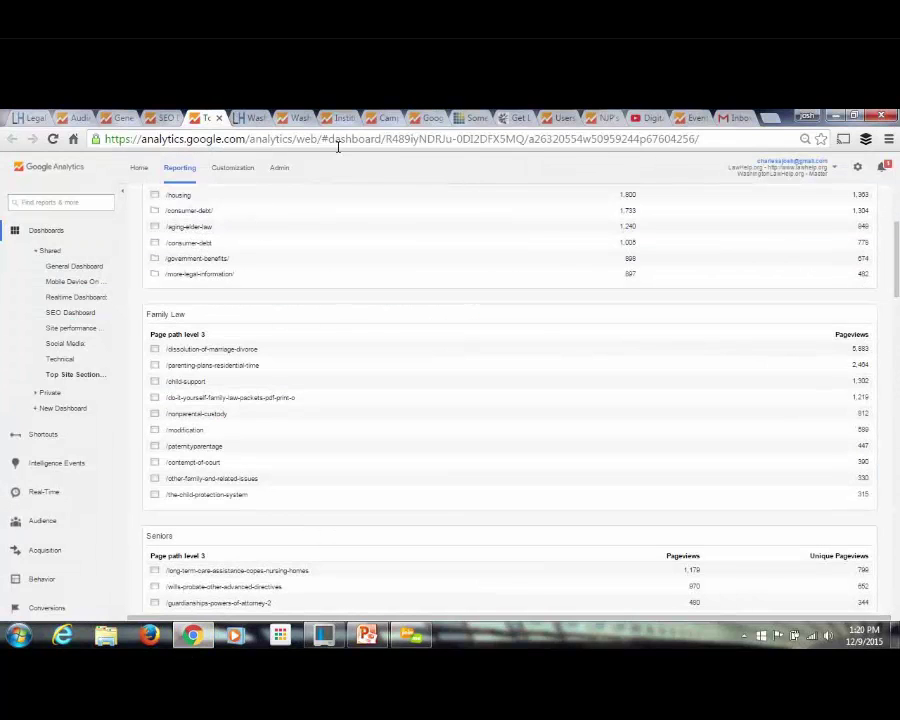
left_click(293, 118)
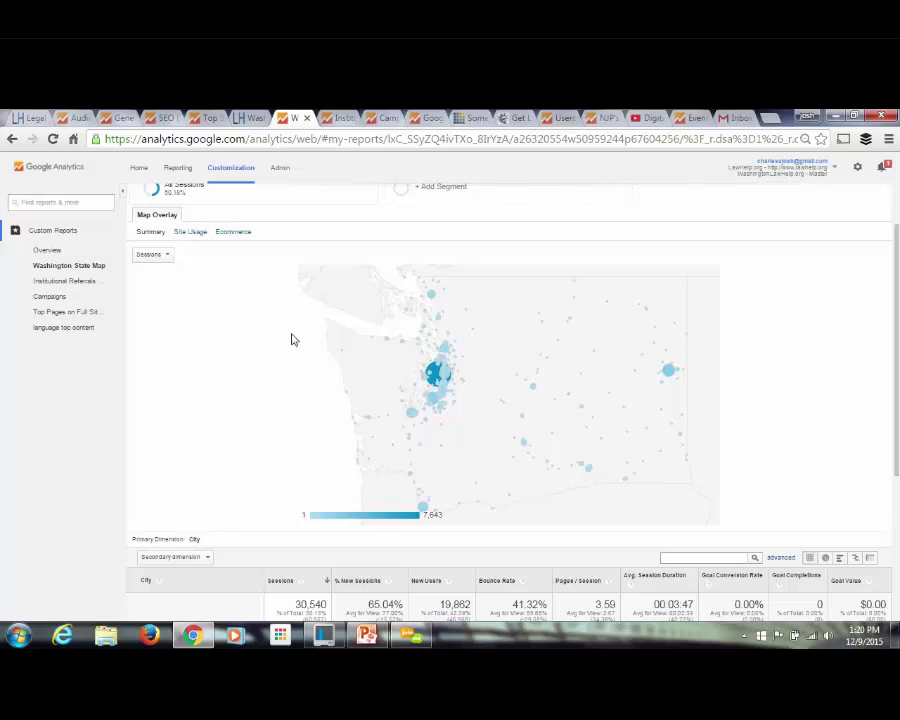
left_click(88, 267)
scroll(394, 390, "down", 1)
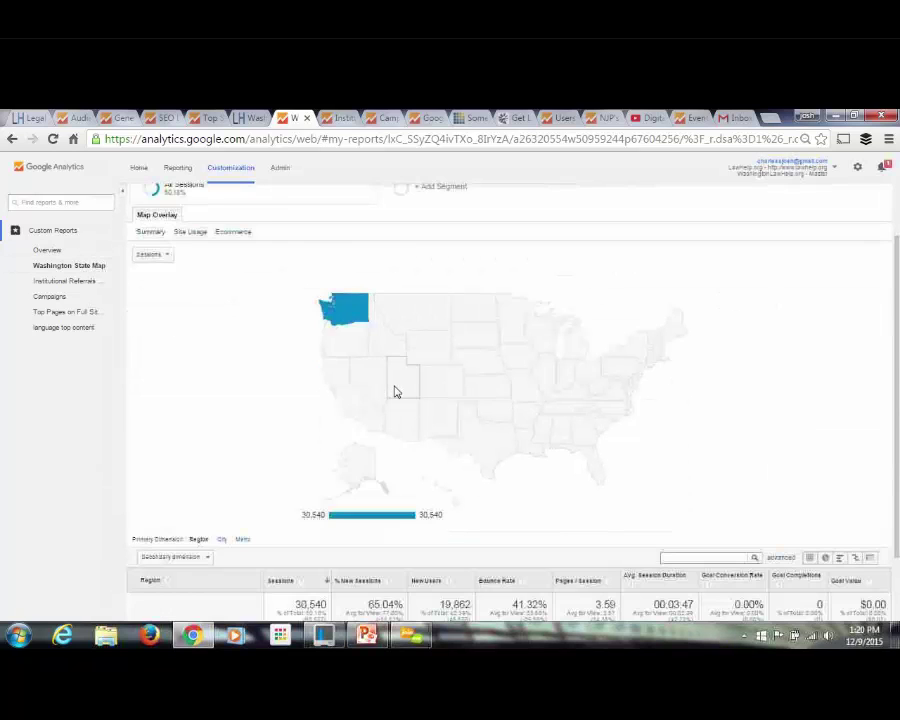
left_click(352, 322)
scroll(270, 391, "down", 1)
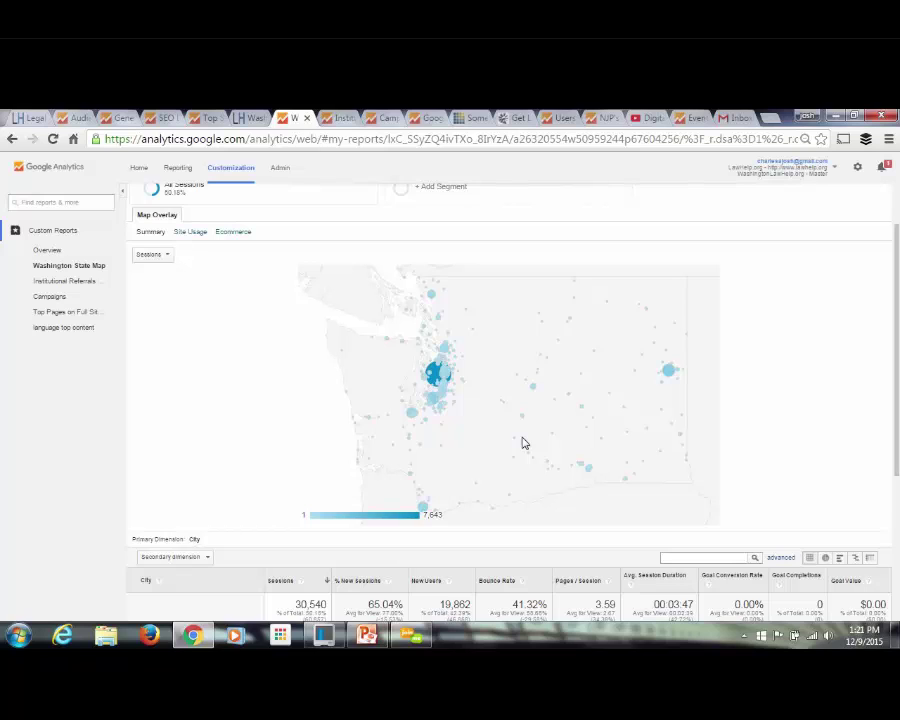
Drill into Renton on the map, return to the statewide view, and examine the session metrics in the city table.
mouse_move(440, 374)
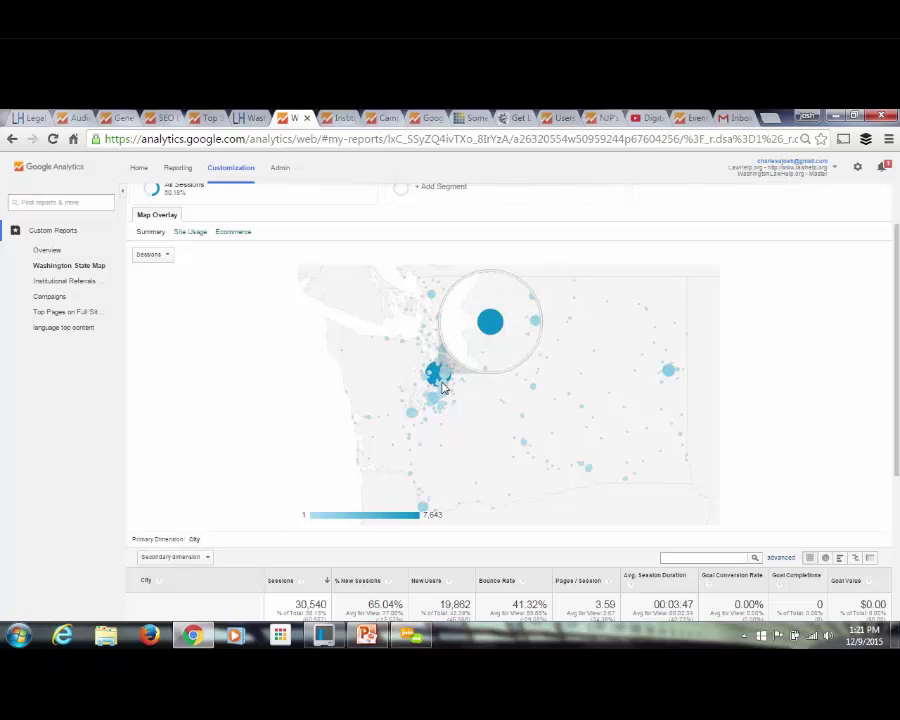
left_click(446, 389)
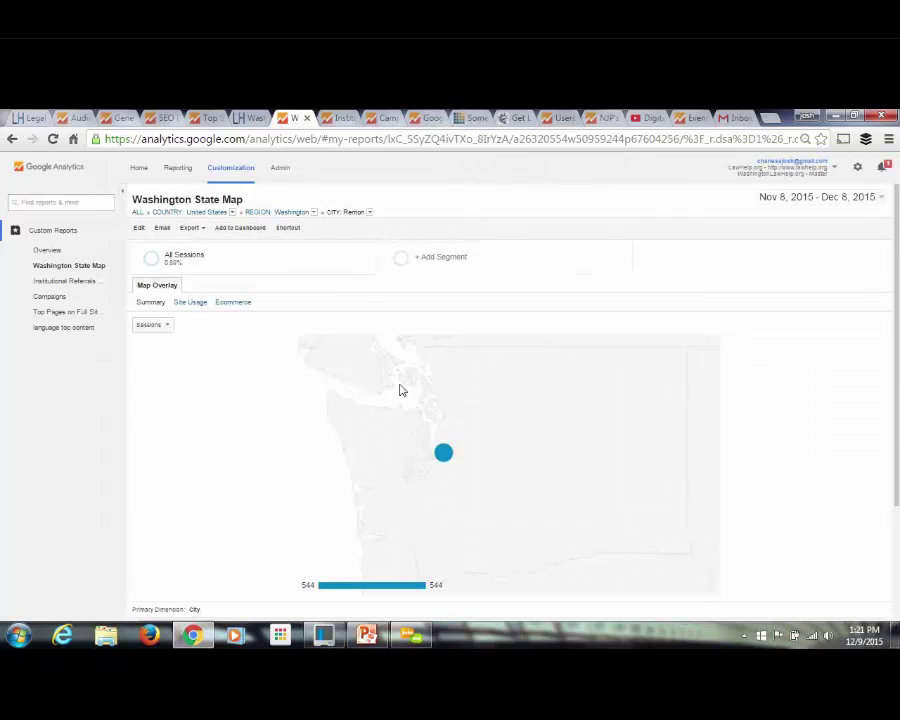
left_click(12, 140)
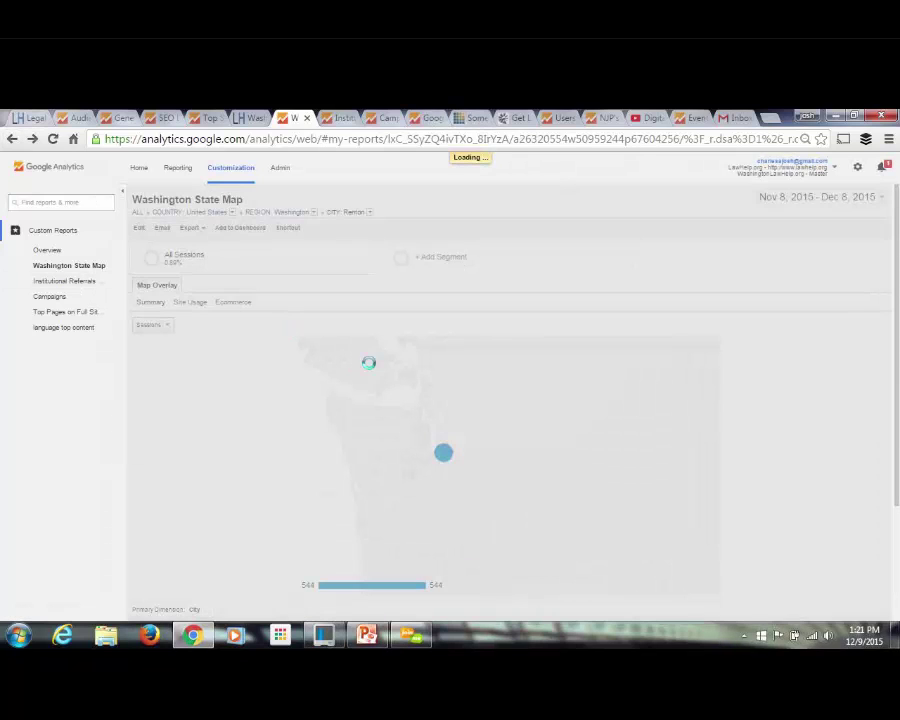
scroll(369, 369, "down", 4)
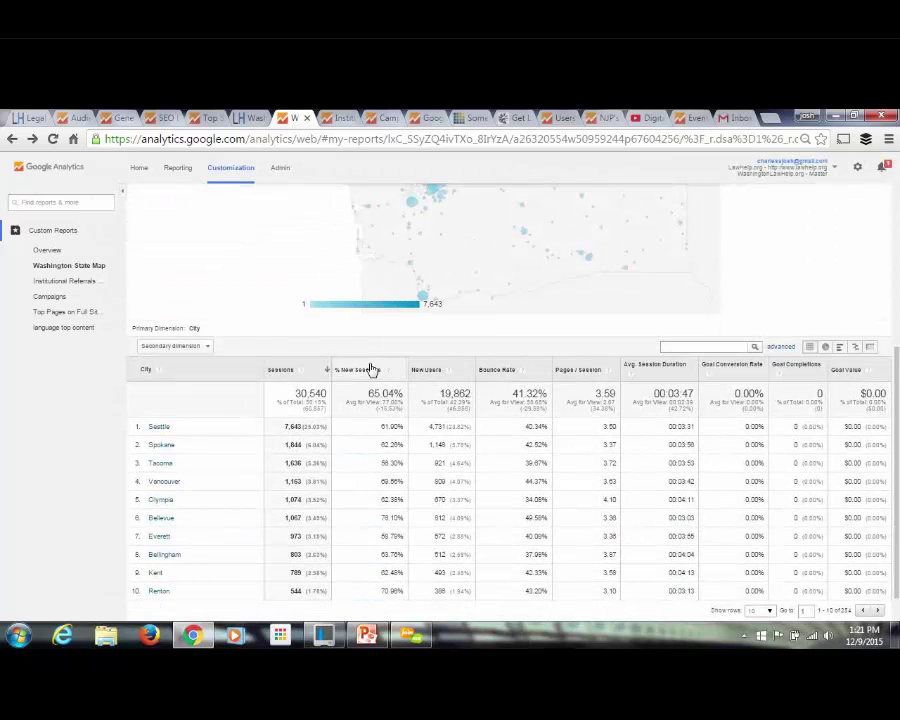
scroll(370, 369, "down", 1)
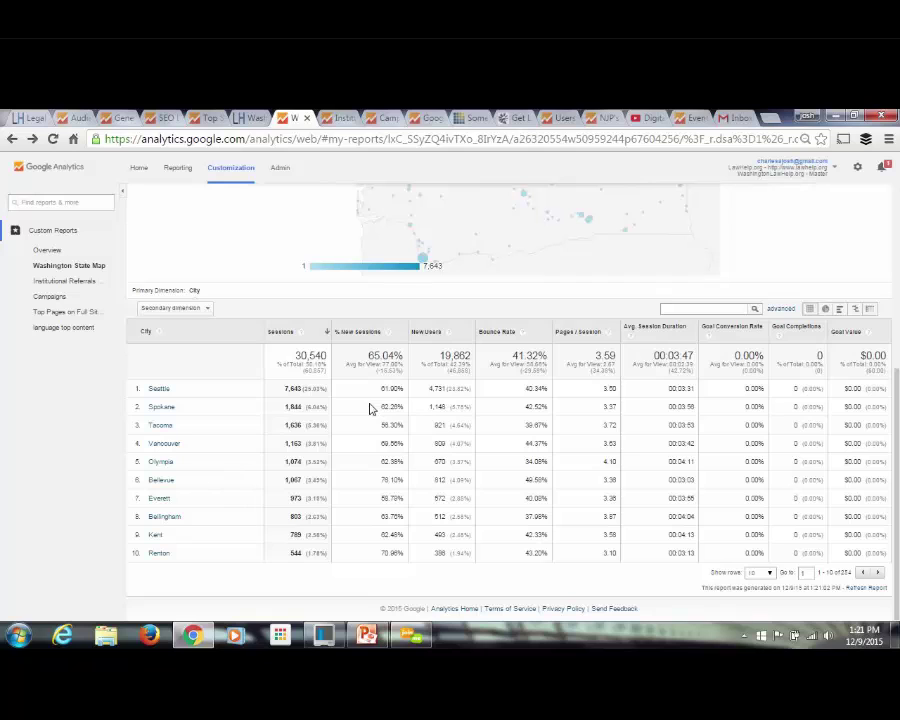
scroll(369, 408, "up", 5)
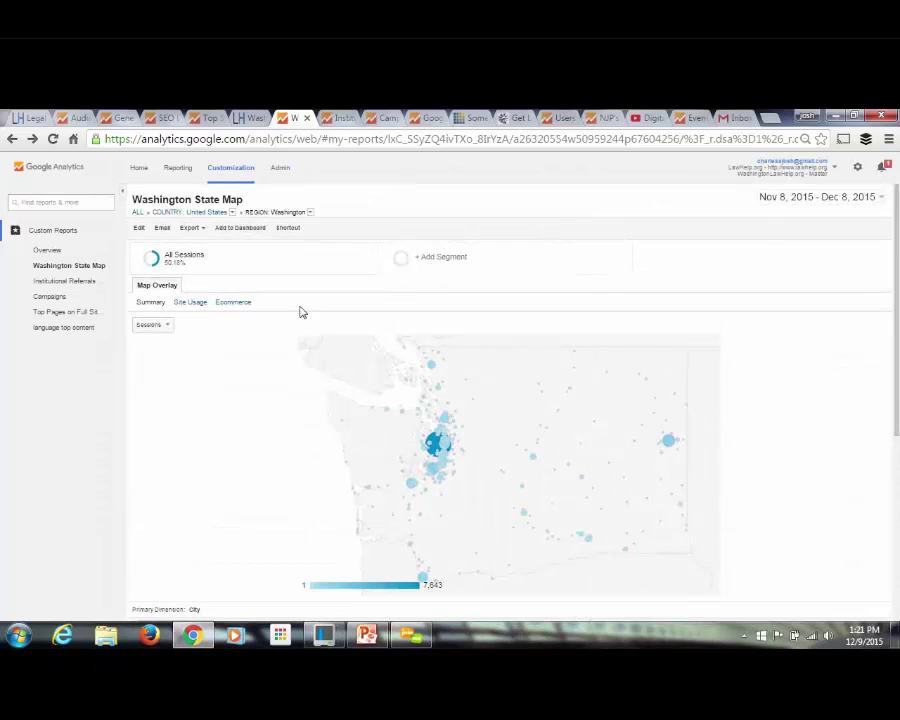
Open the Washington State Map report for editing and review its metric groups, Region filter and view setting.
left_click(139, 229)
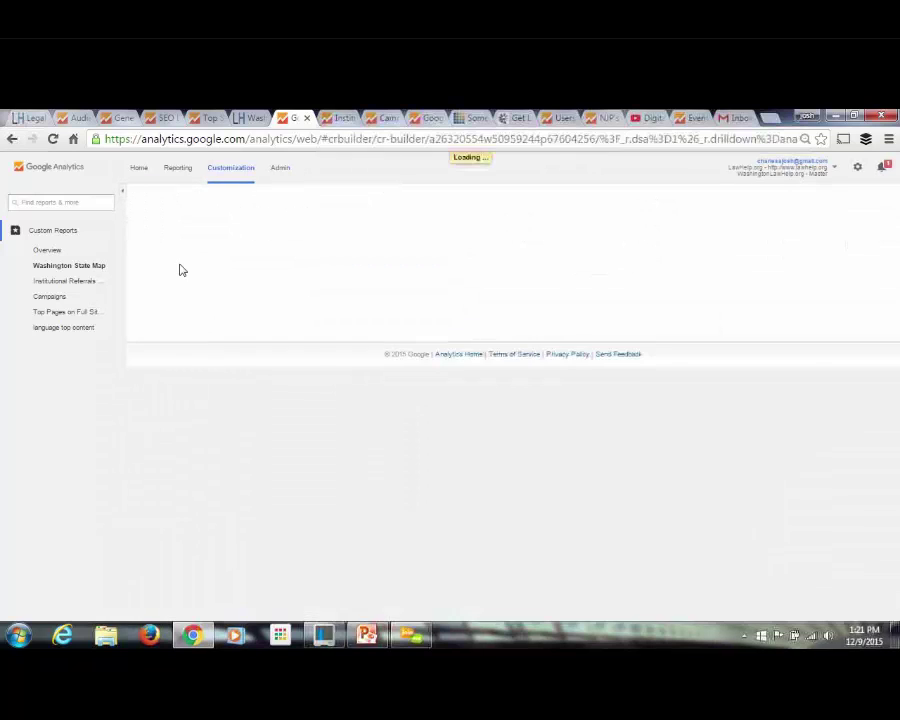
scroll(470, 325, "down", 1)
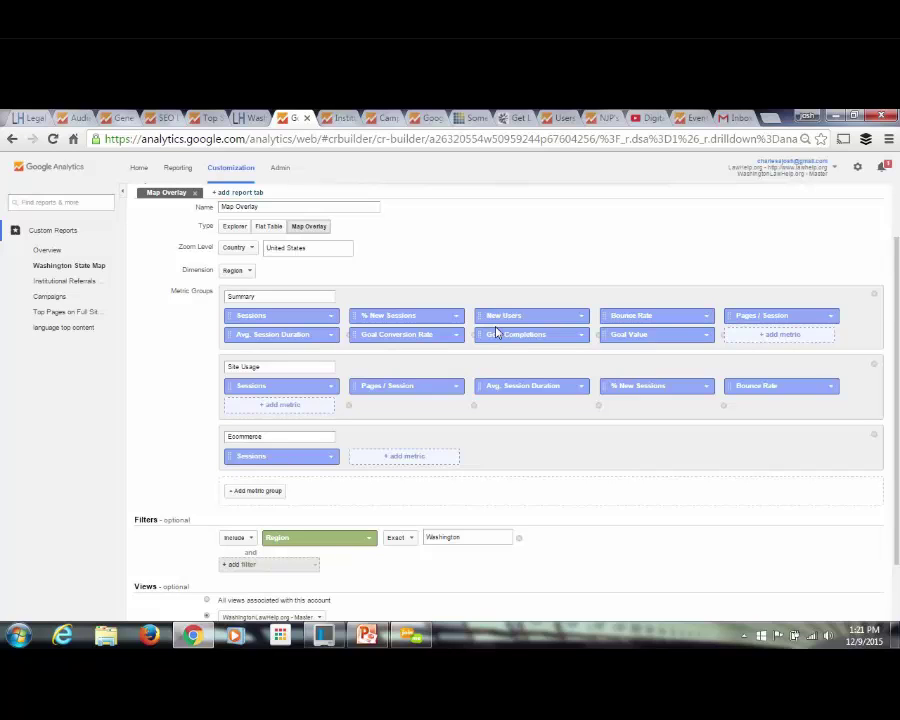
scroll(426, 456, "down", 2)
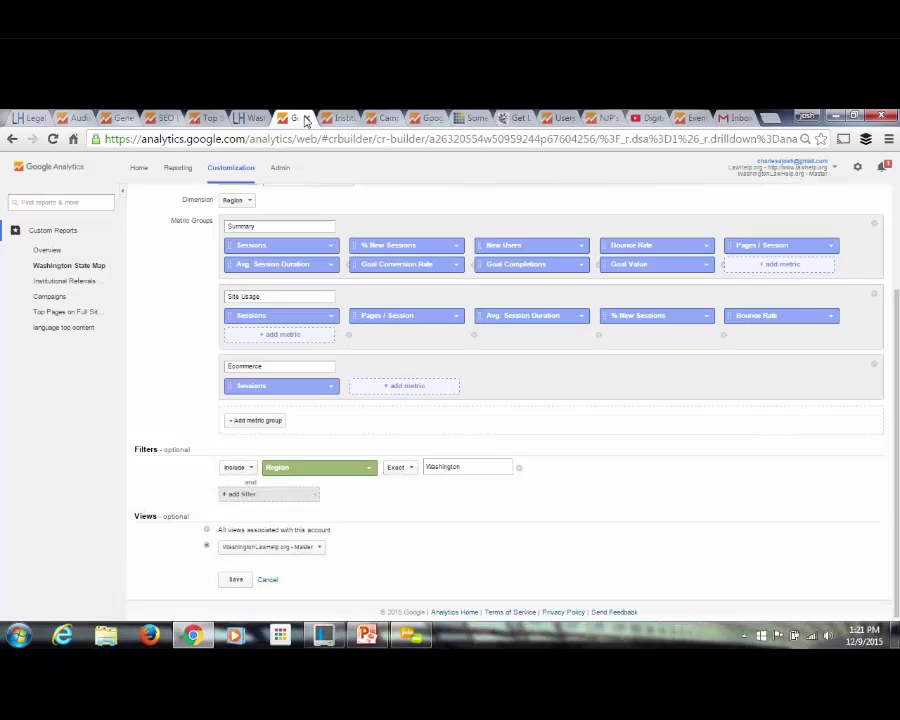
Bring up the Institutional Referrals Over Time report and examine its unique pageviews chart and referral source table.
left_click(337, 119)
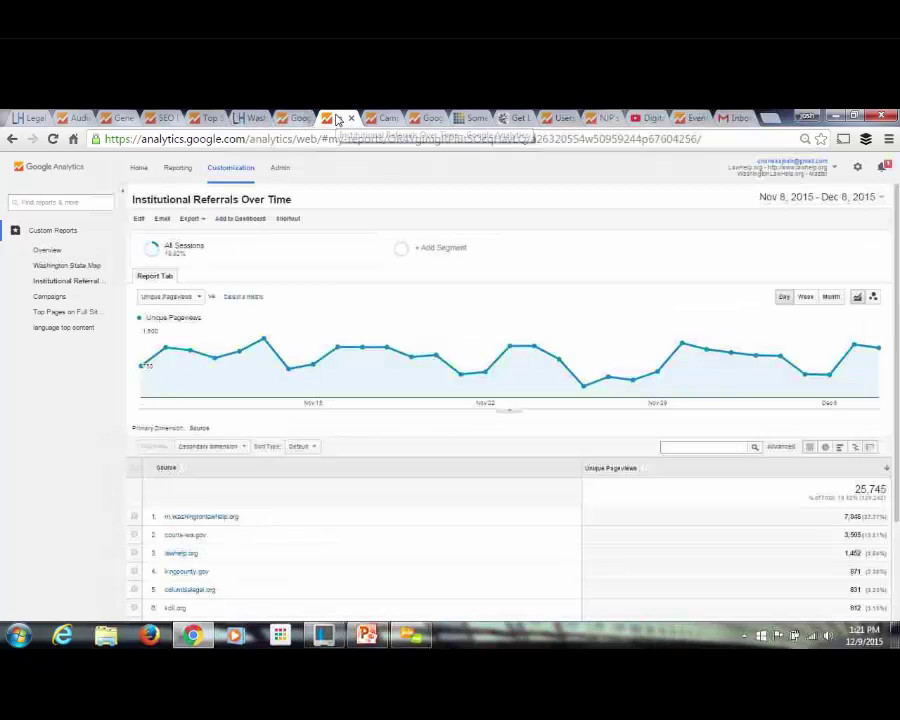
mouse_move(335, 343)
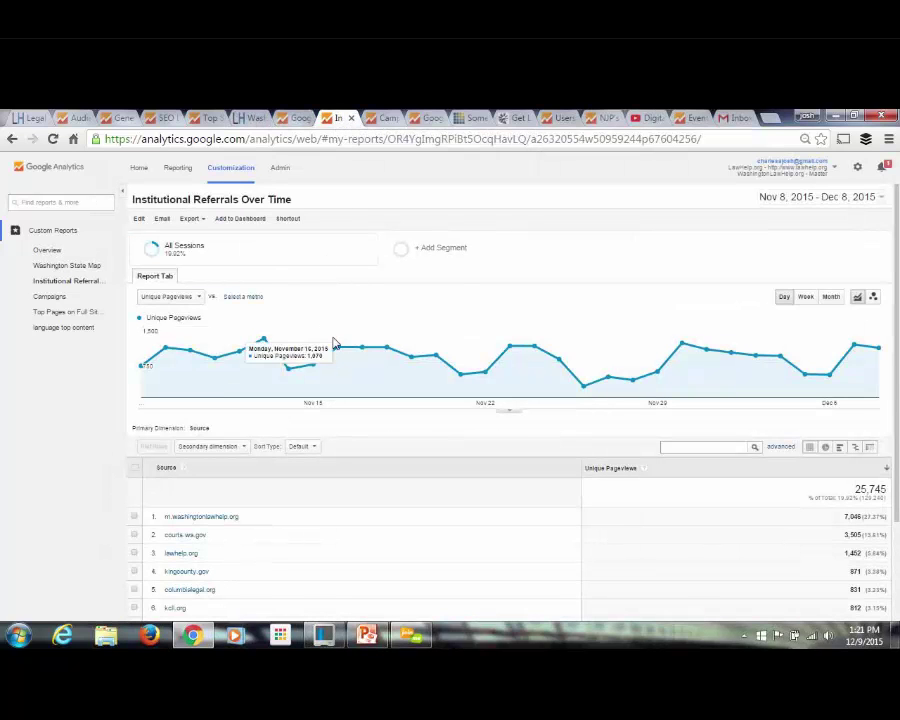
scroll(335, 343, "down", 1)
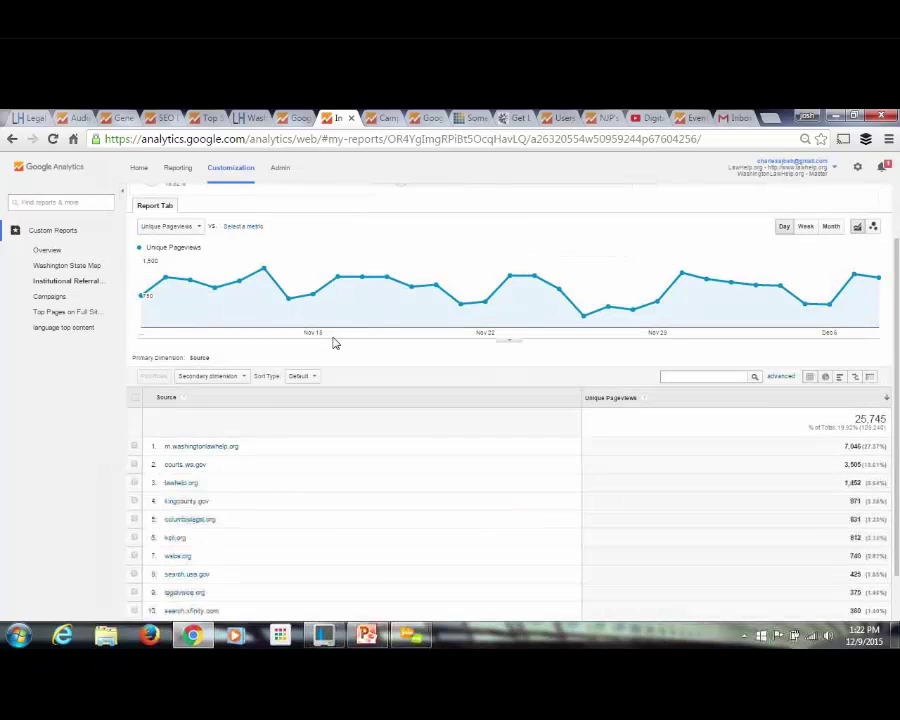
scroll(335, 343, "up", 1)
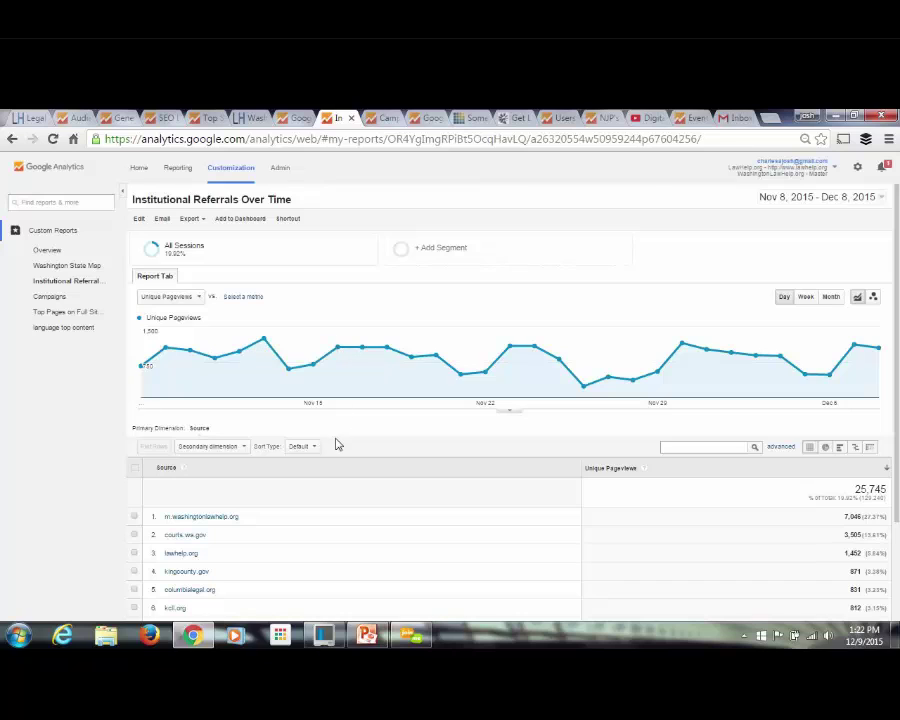
scroll(337, 442, "down", 1)
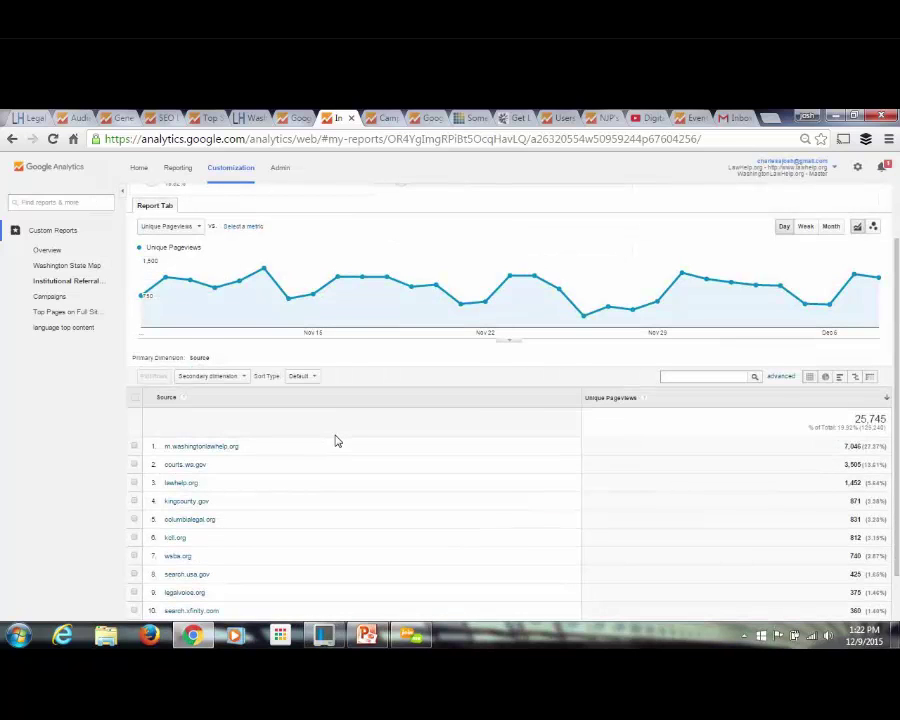
scroll(337, 442, "up", 1)
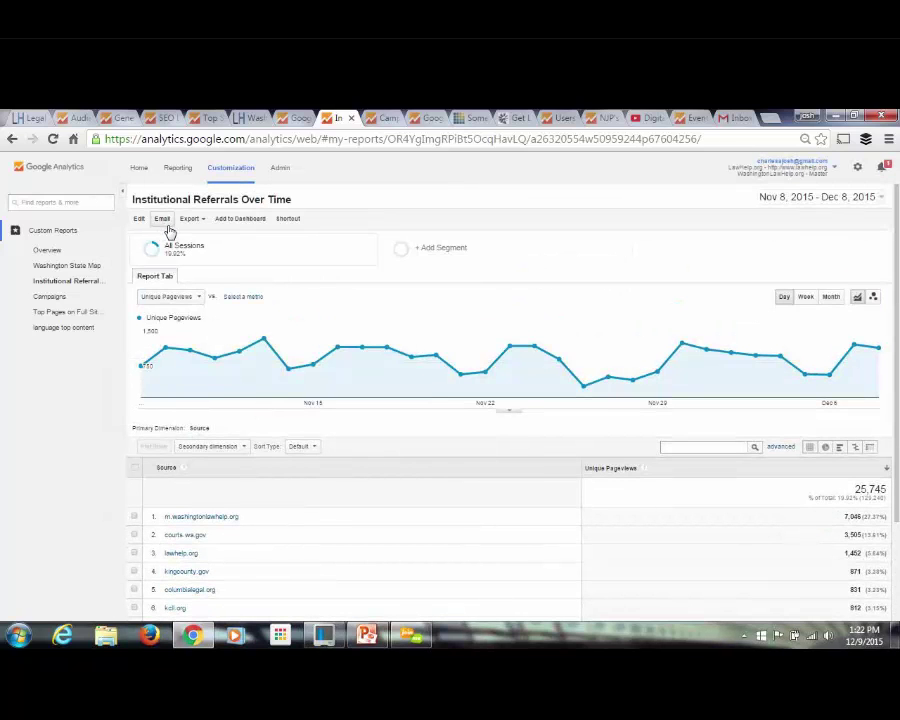
Add the Users metric to the Institutional Referrals Over Time report, save it, and review the updated source table.
left_click(146, 222)
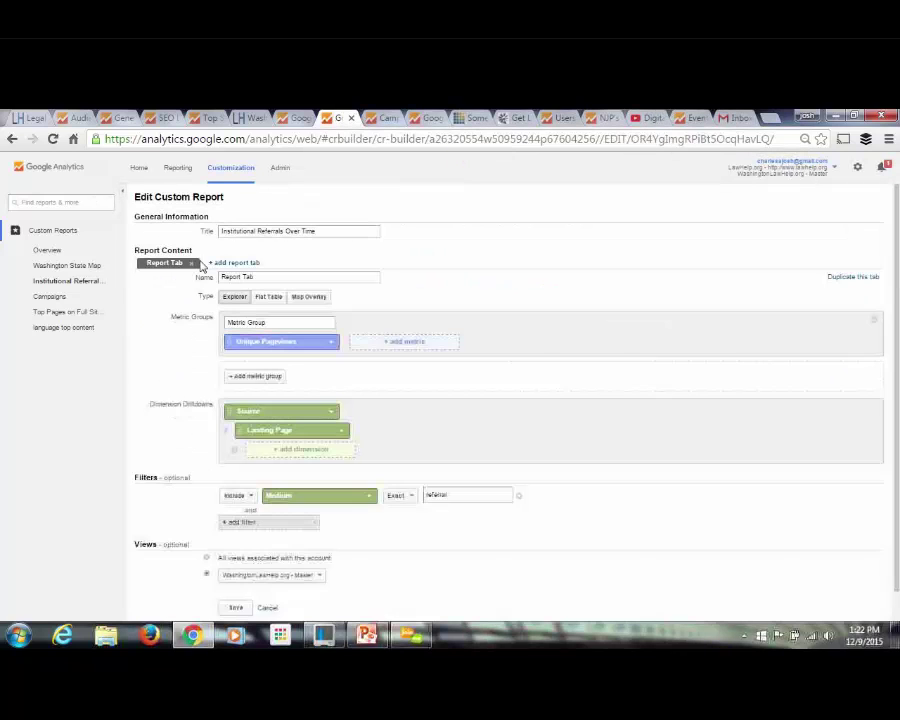
left_click(404, 345)
type("user")
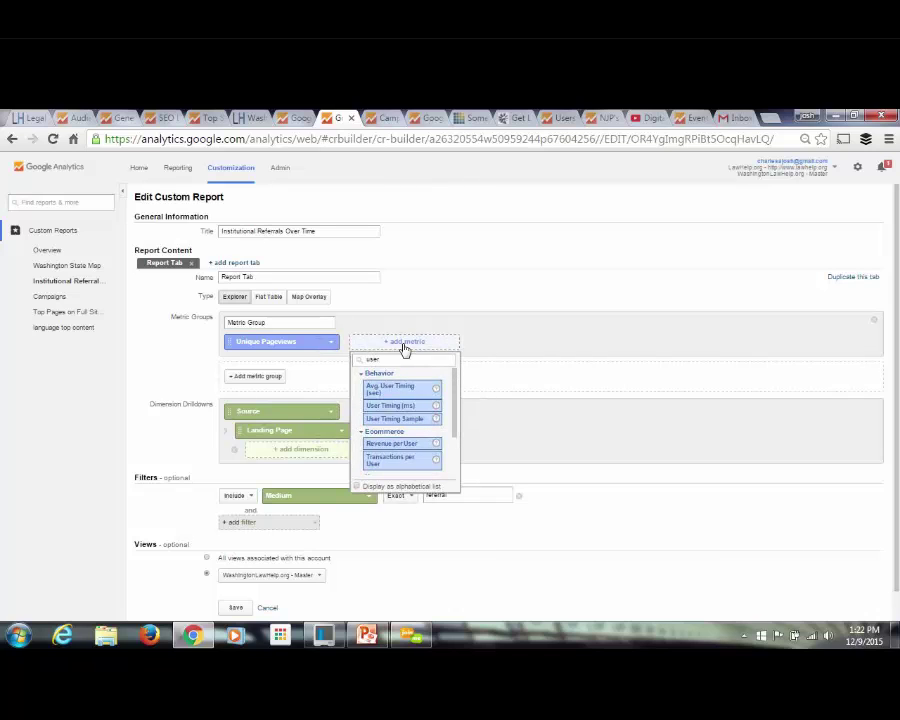
scroll(396, 437, "down", 3)
left_click(396, 435)
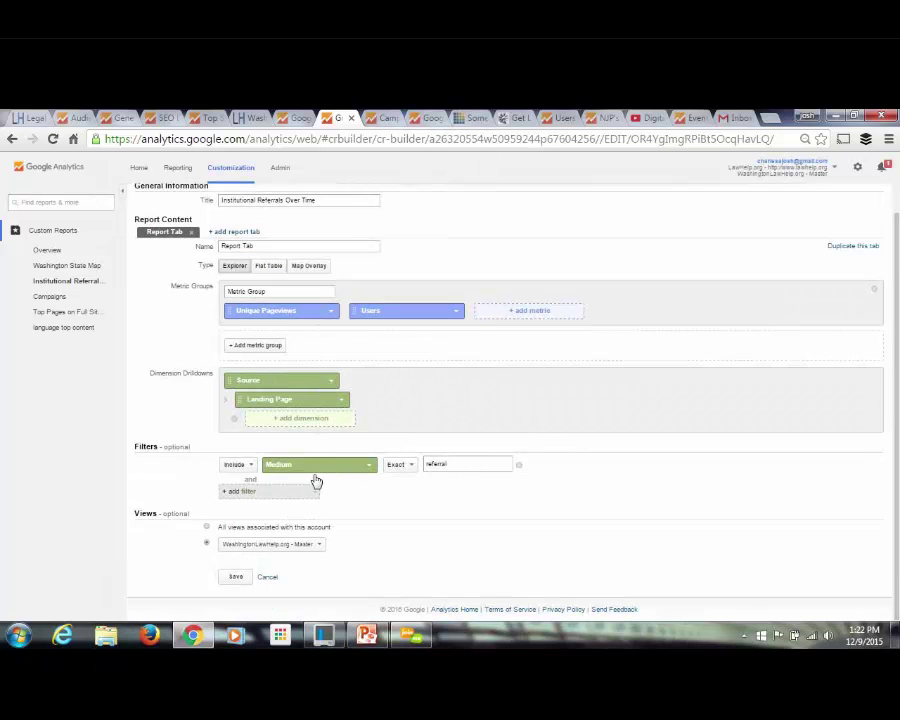
left_click(236, 577)
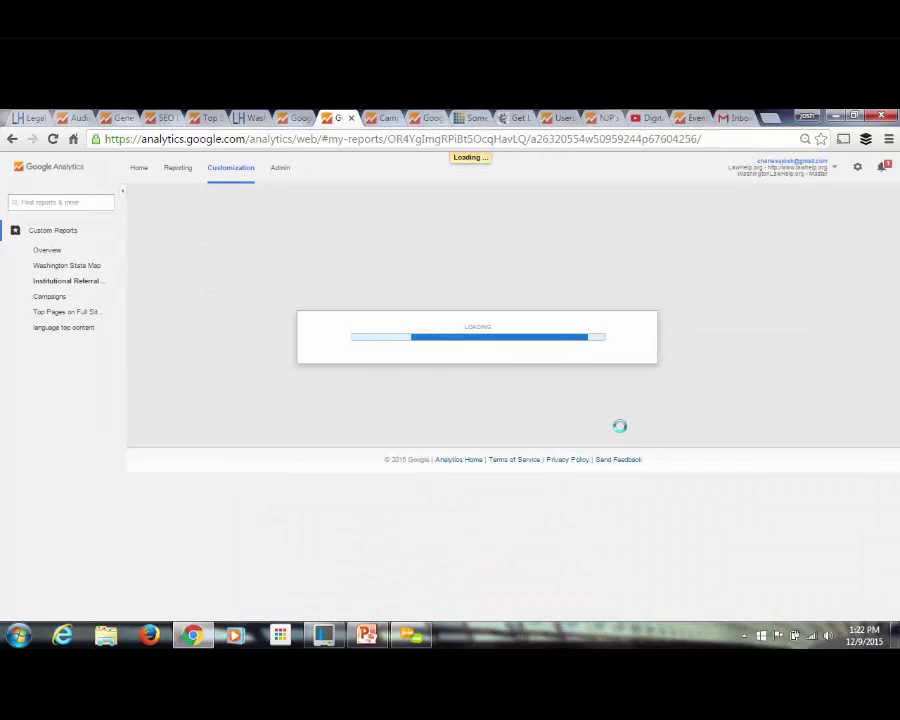
scroll(622, 432, "down", 1)
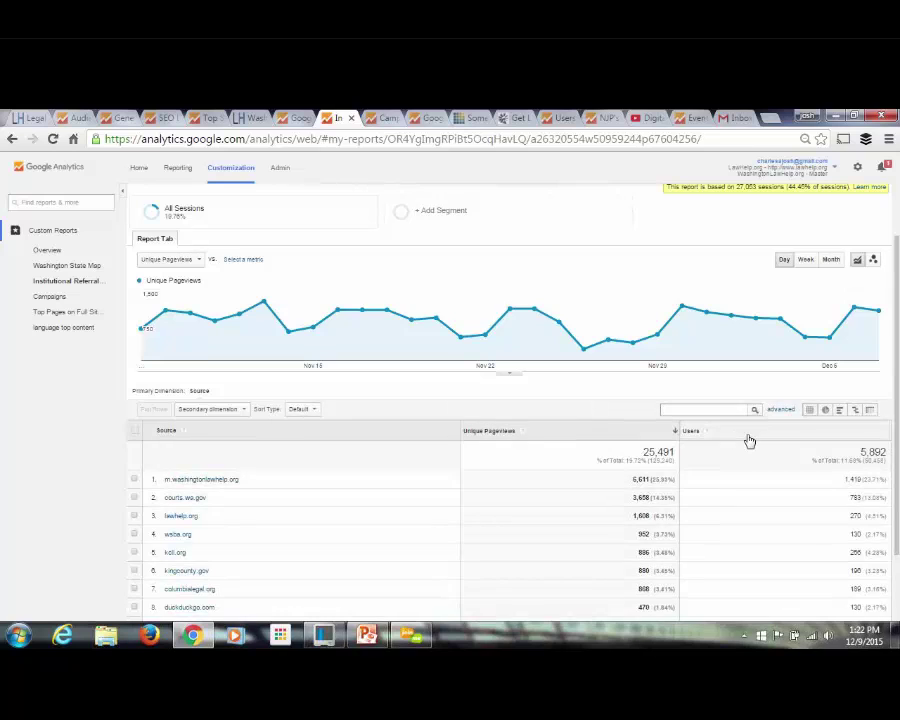
scroll(750, 441, "down", 1)
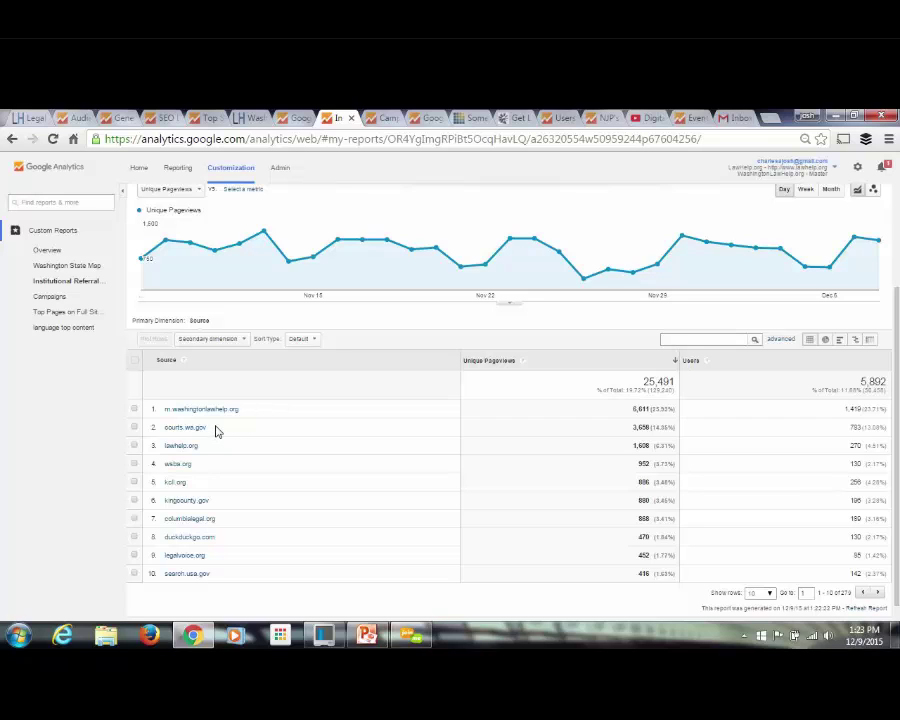
Bring up the Campaigns custom report and examine the metrics for each newsletter and blog campaign.
left_click(384, 118)
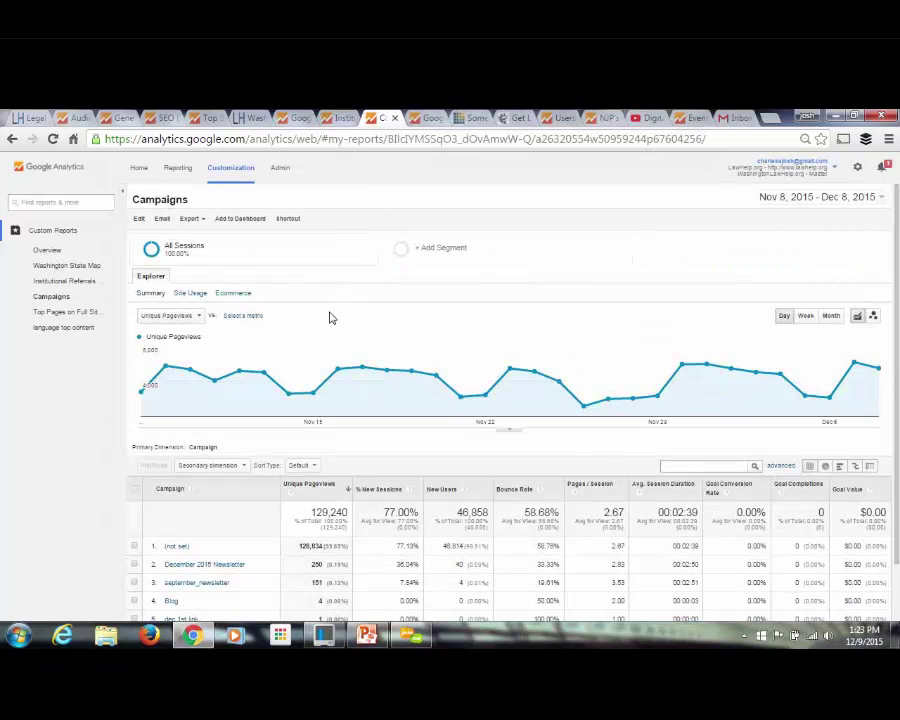
mouse_move(335, 373)
scroll(337, 383, "down", 2)
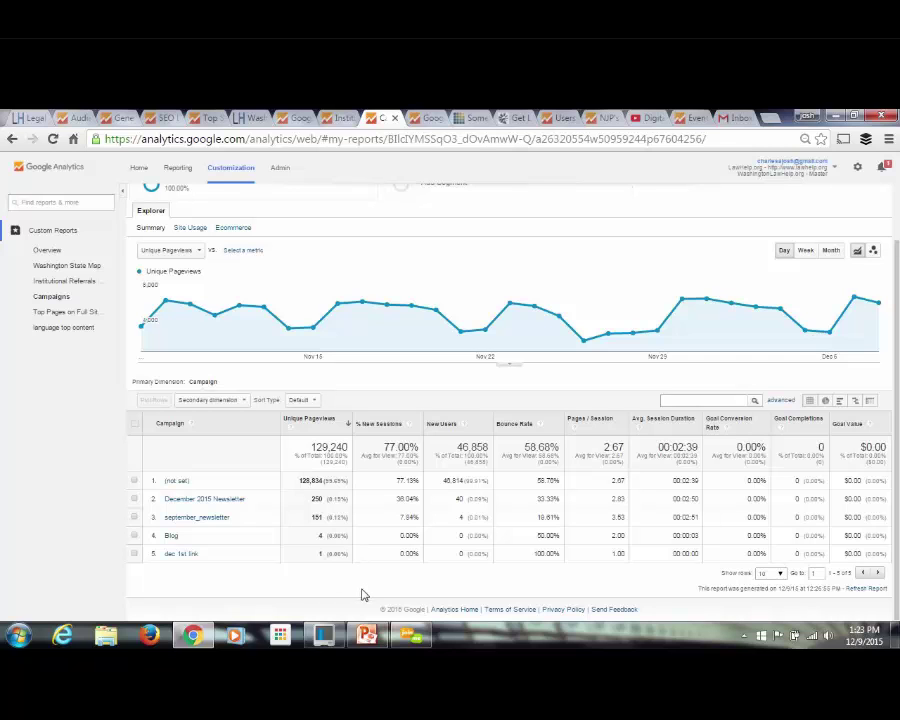
Switch to the PowerPoint deck, start the slide show from the Custom Reports slide, and advance to How To Share Custom Reports & Dashboards.
left_click(368, 636)
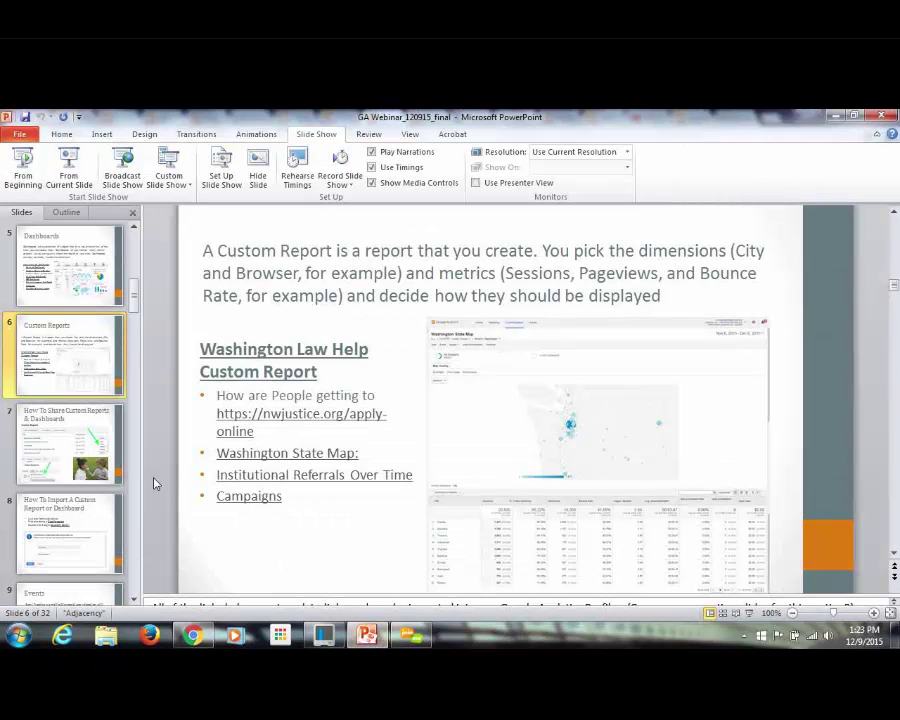
left_click(68, 168)
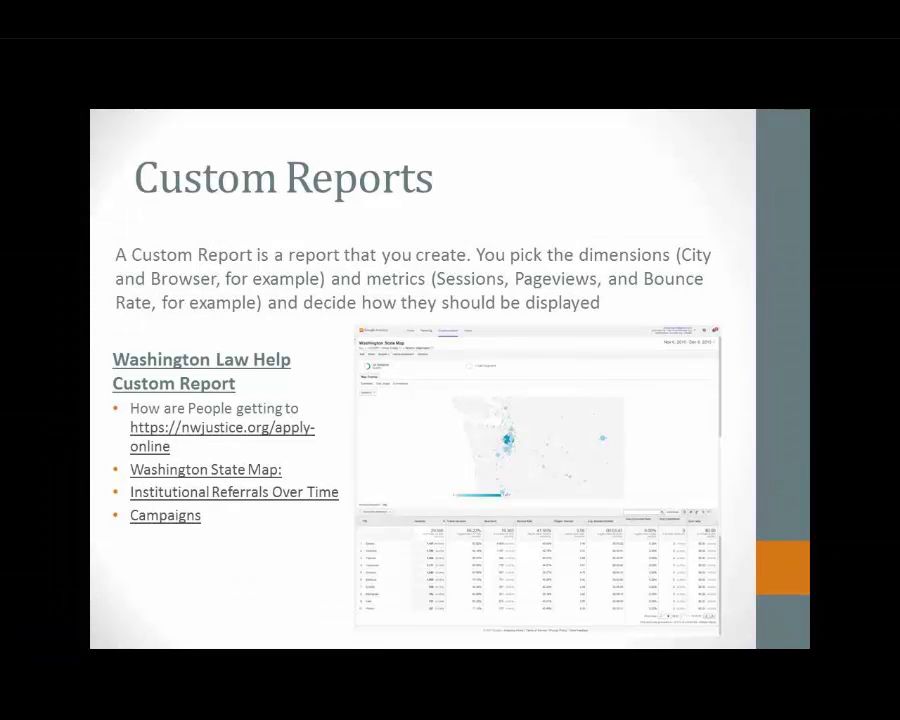
left_click(273, 295)
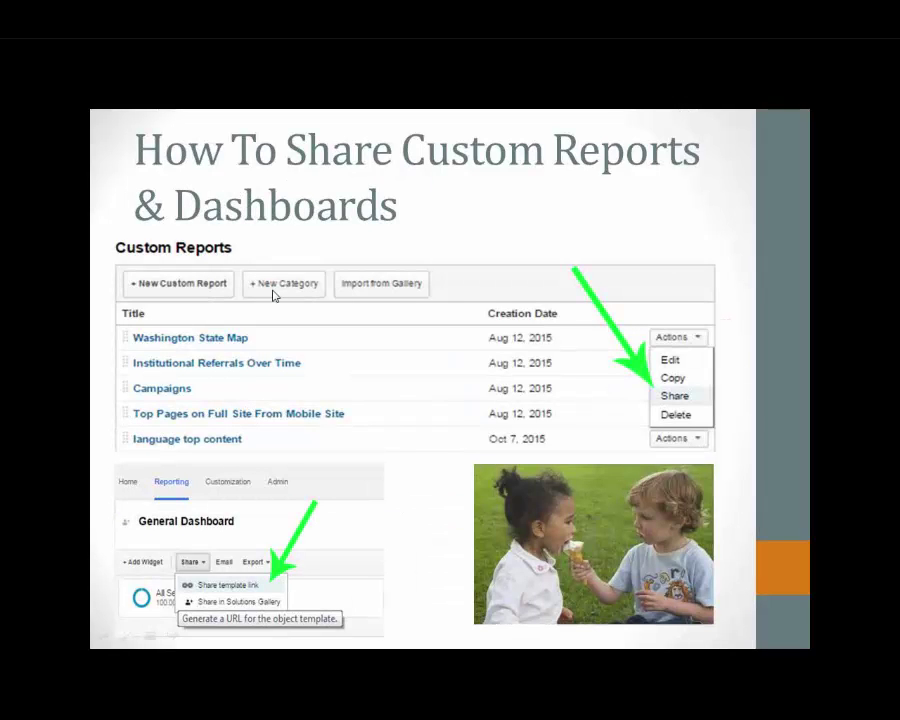
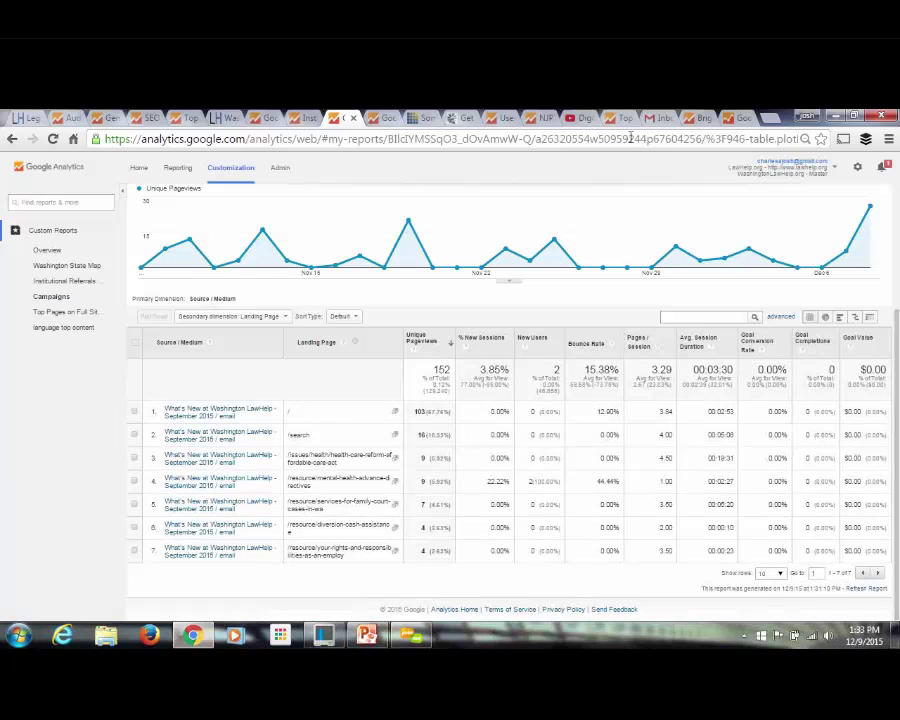
From WashingtonLawHelp's divorce page in Chrome, follow Free Legal Assistance to NJP's Get Legal Help page, view Apply Online, and go back.
left_click(463, 120)
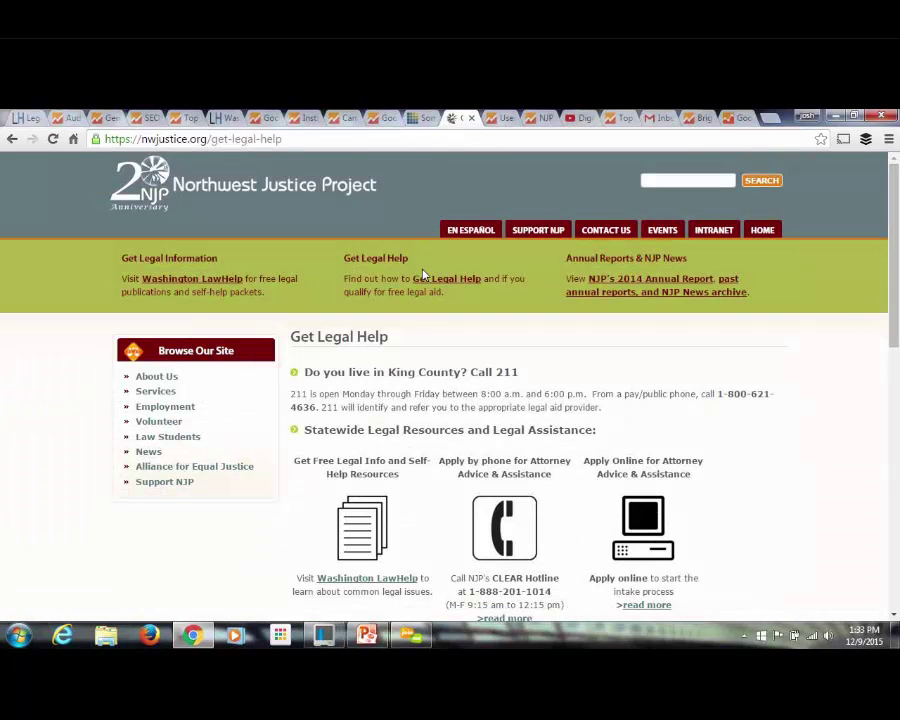
left_click(22, 118)
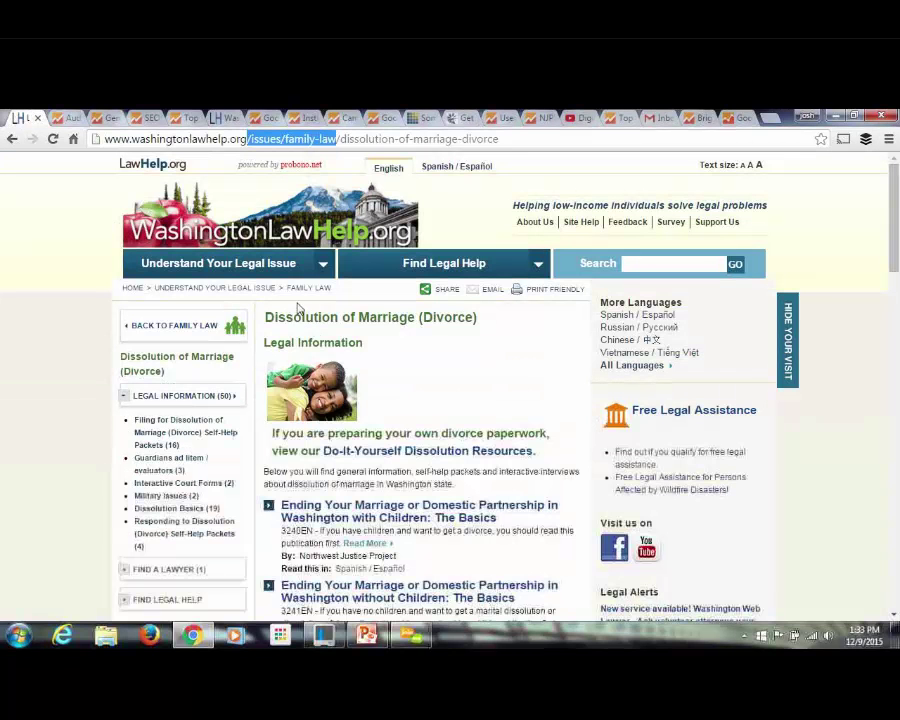
left_click(698, 413)
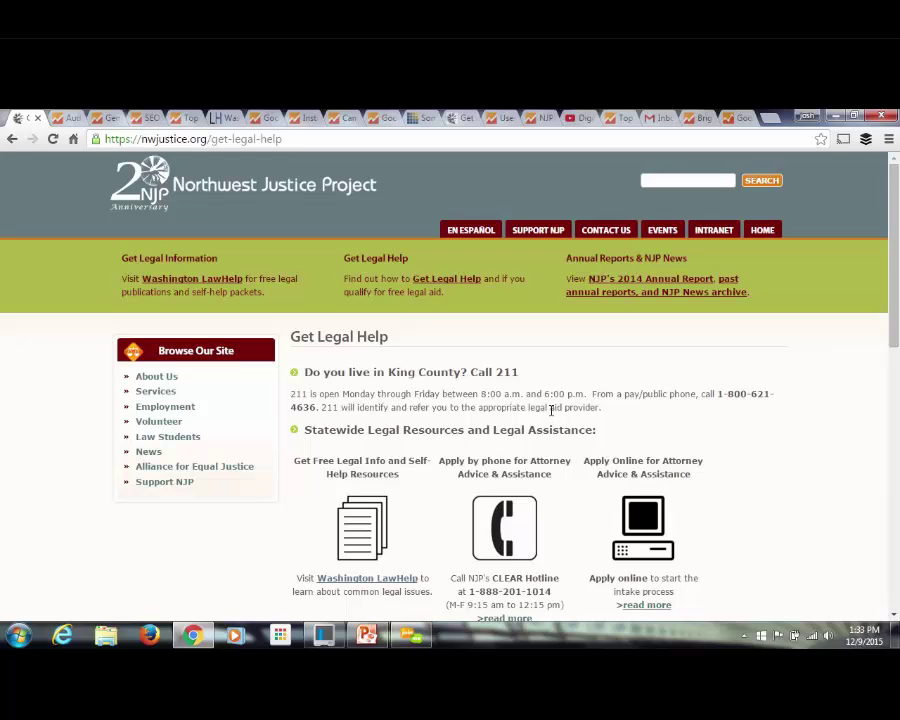
left_click(652, 605)
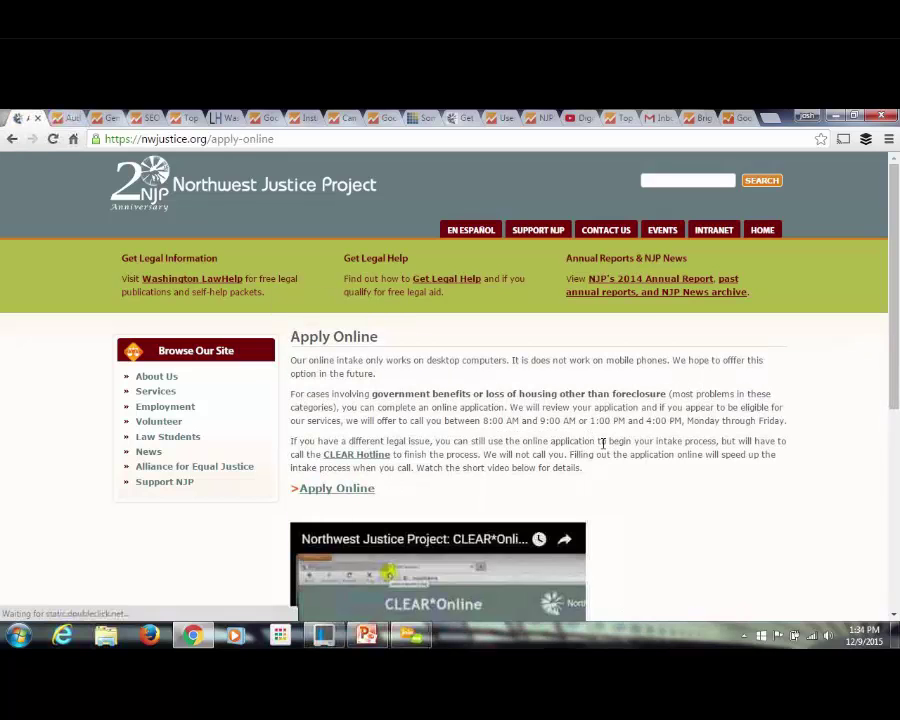
scroll(610, 450, "down", 1)
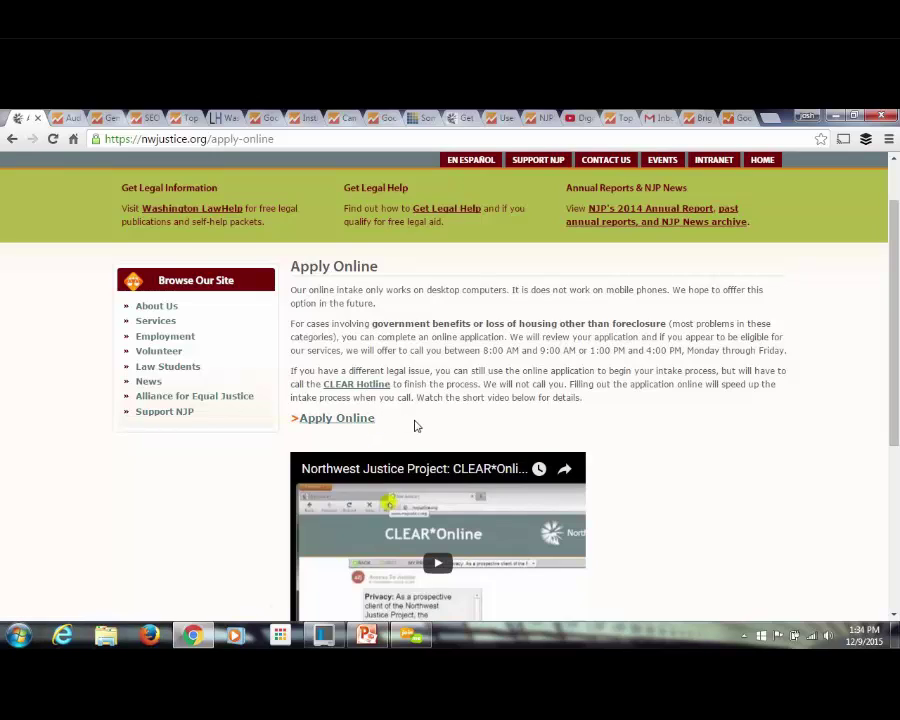
left_click(12, 139)
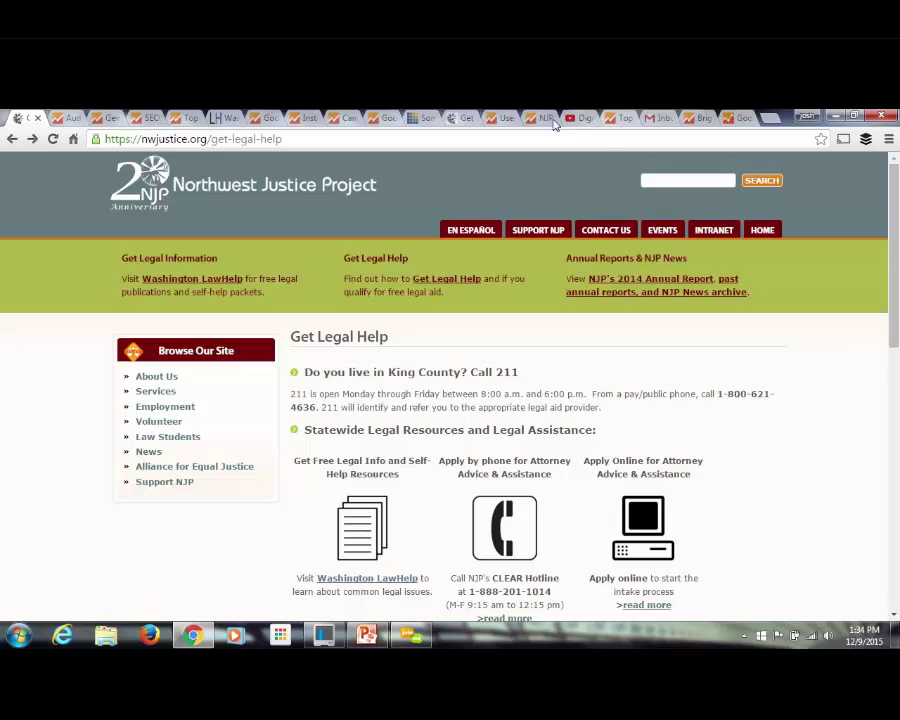
Bring up the nwjustice.org Users Flow report, inspect the drop-offs, and highlight traffic through the /get-legal-help starting page.
left_click(497, 118)
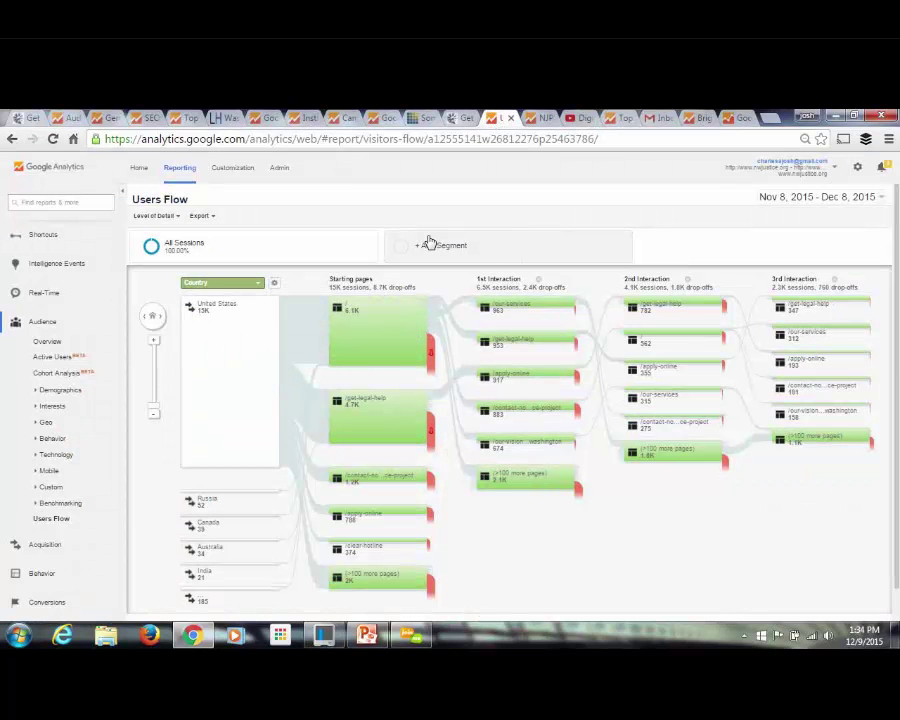
mouse_move(478, 303)
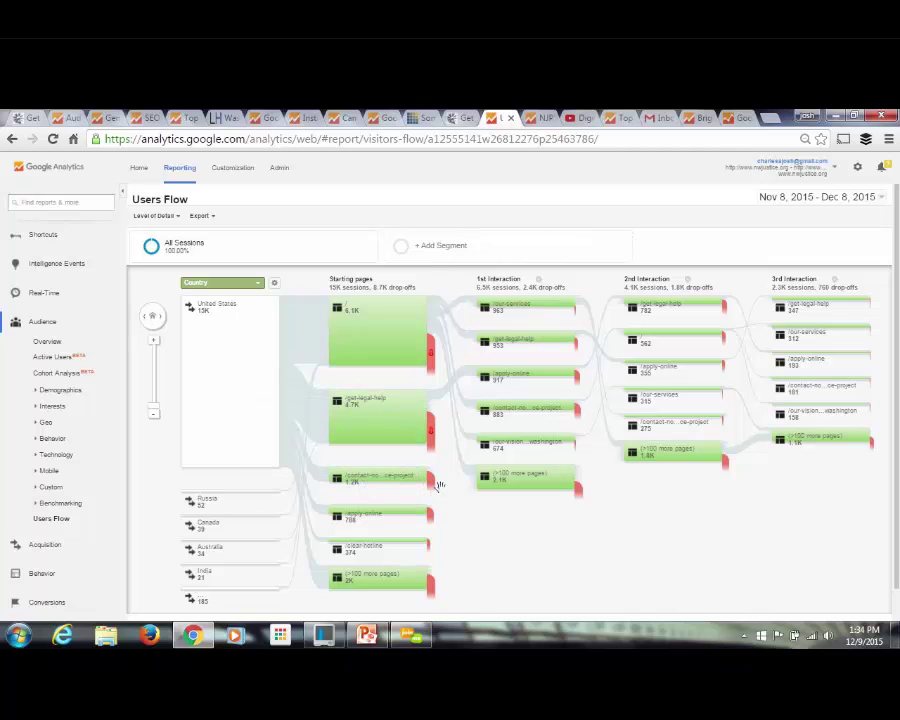
mouse_move(406, 442)
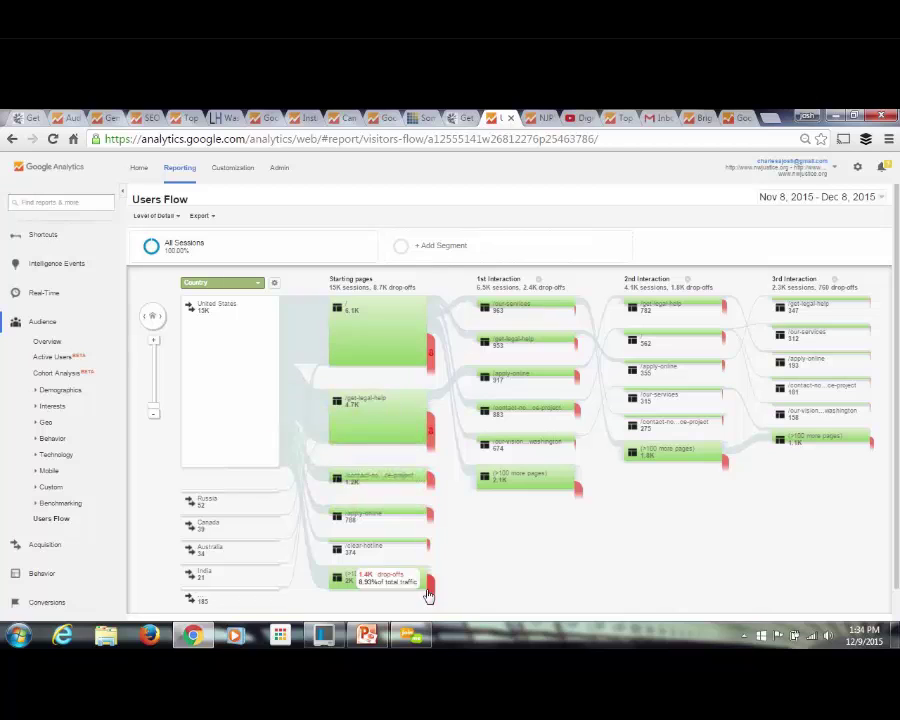
left_click(389, 418)
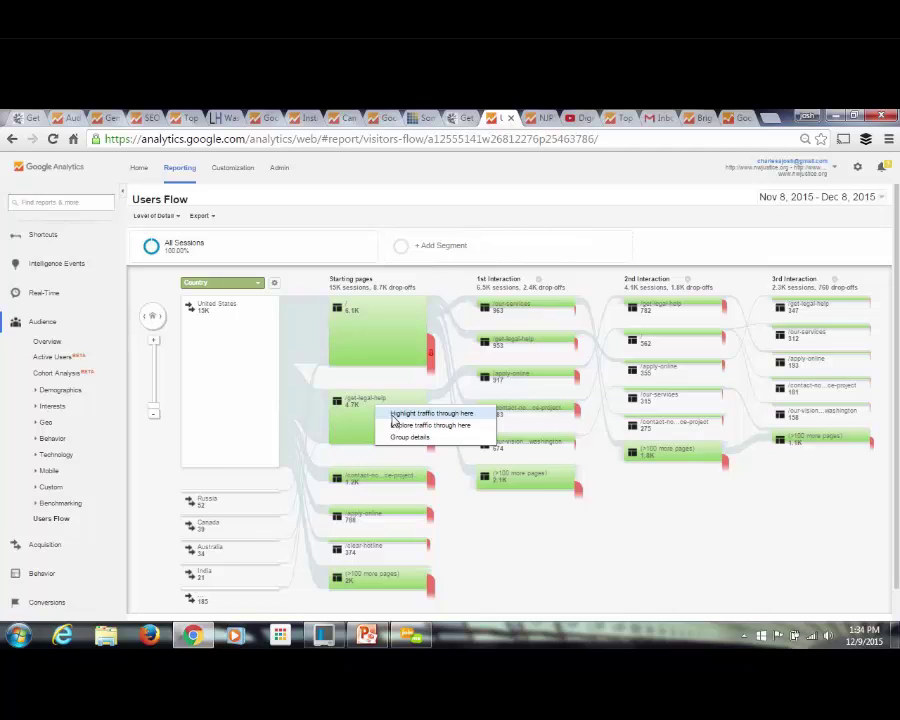
left_click(392, 416)
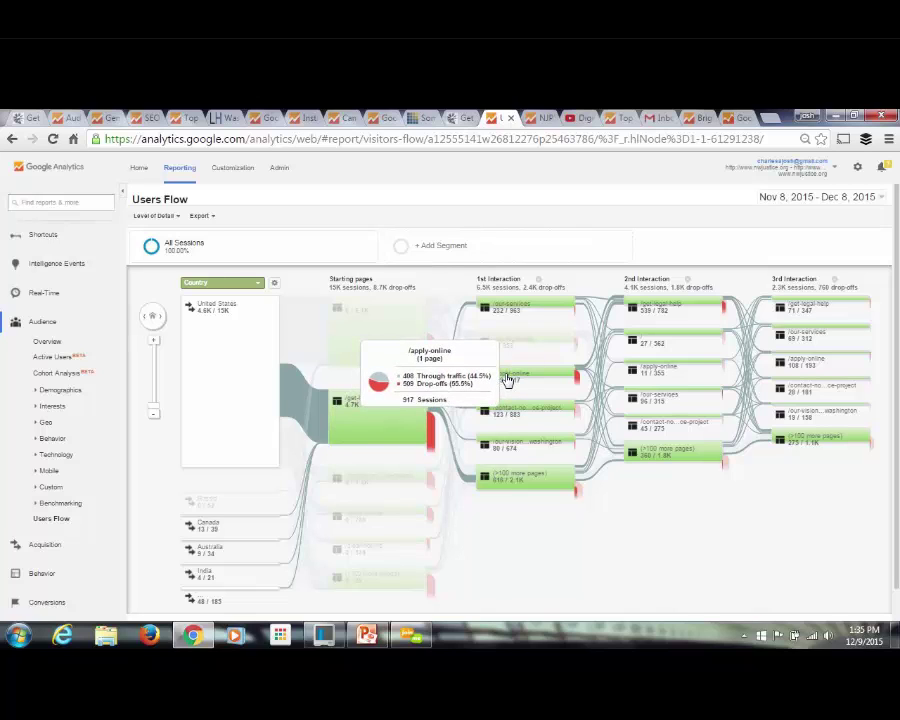
Highlight traffic through /apply-online in the 1st interaction, and switch the highlight back to the /get-legal-help starting page.
left_click(507, 380)
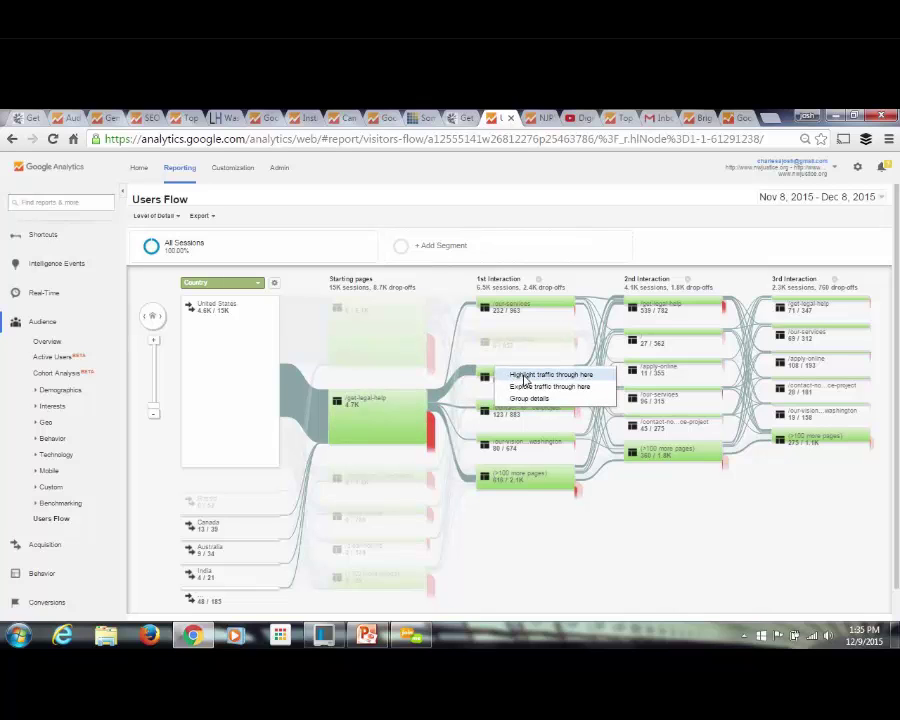
left_click(524, 376)
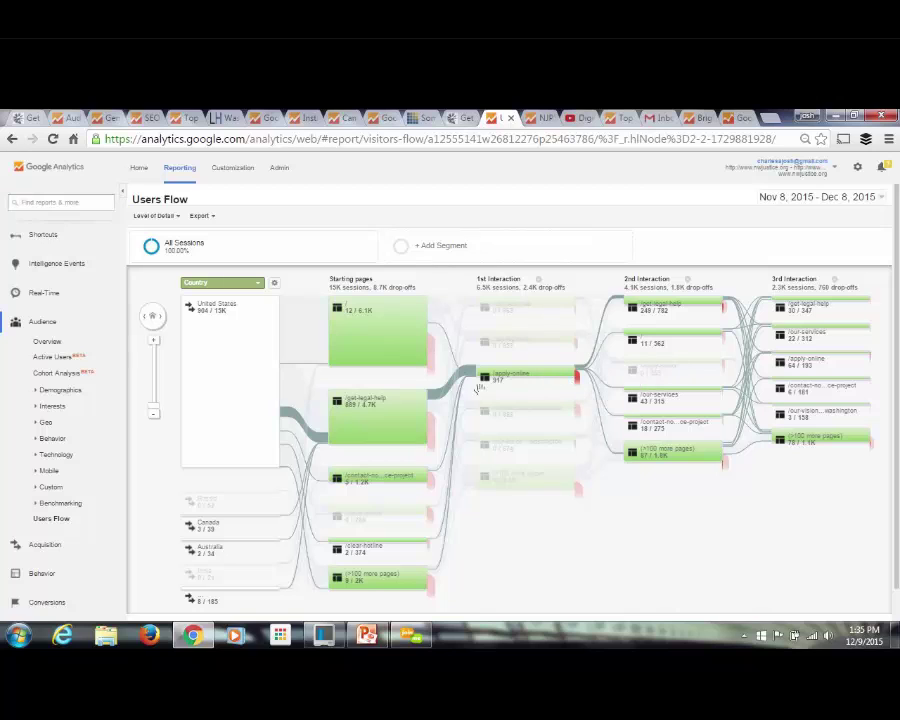
left_click(410, 424)
left_click(412, 418)
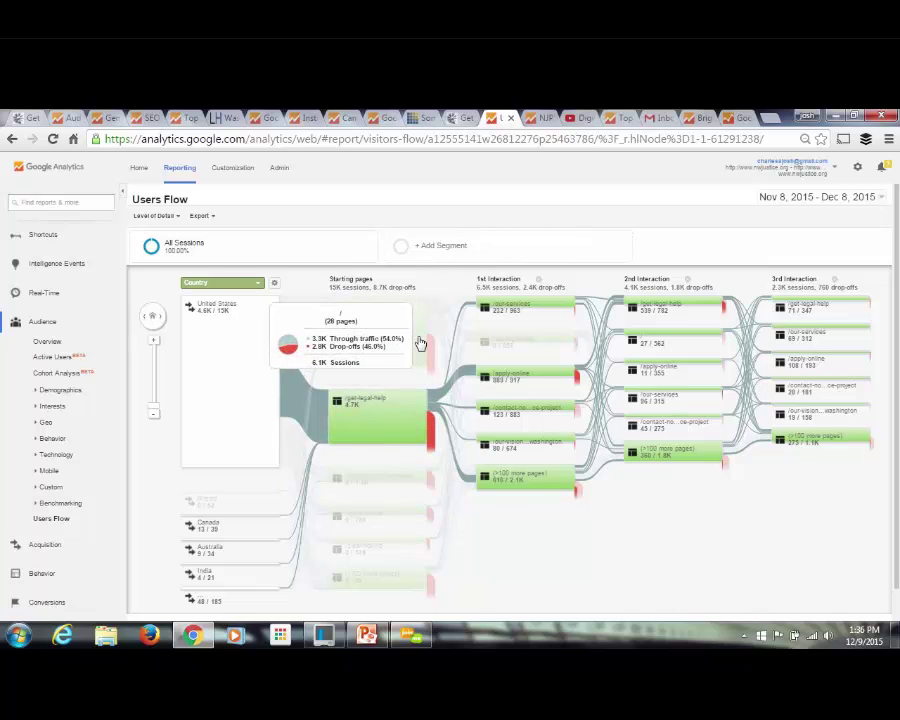
View the apply-by-phone and apply-online options on NJP's Get Legal Help page, and return to Users Flow to inspect the /get-legal-help starting page.
left_click(460, 119)
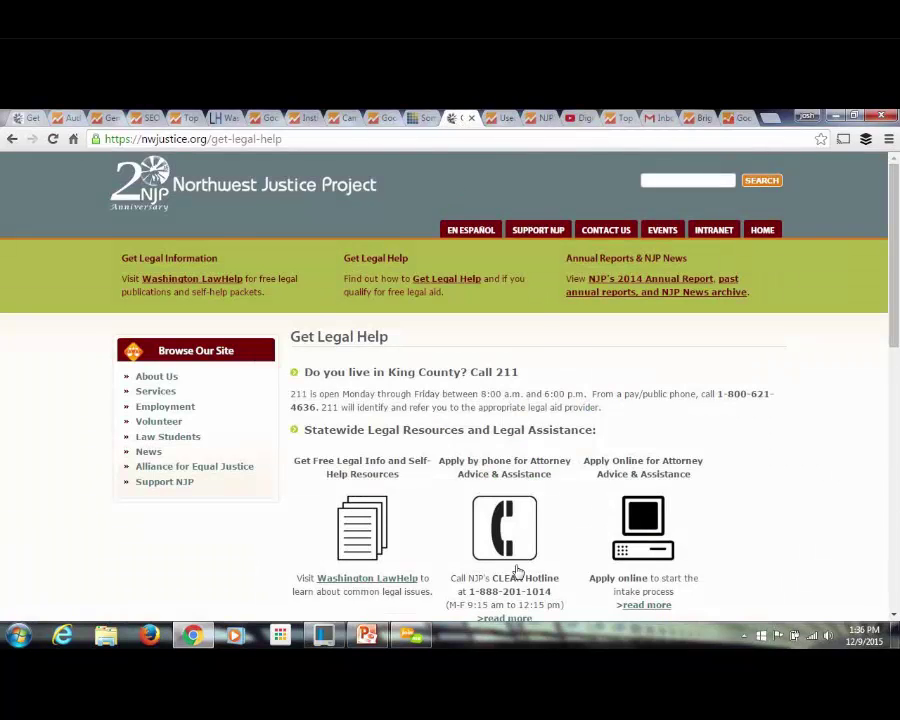
scroll(517, 569, "down", 1)
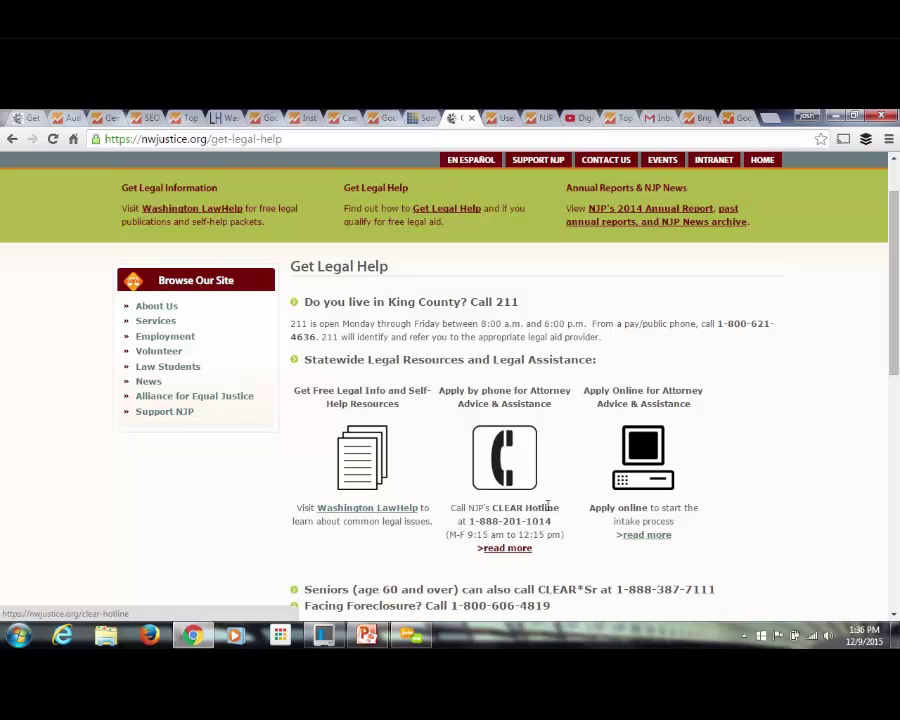
left_click(503, 120)
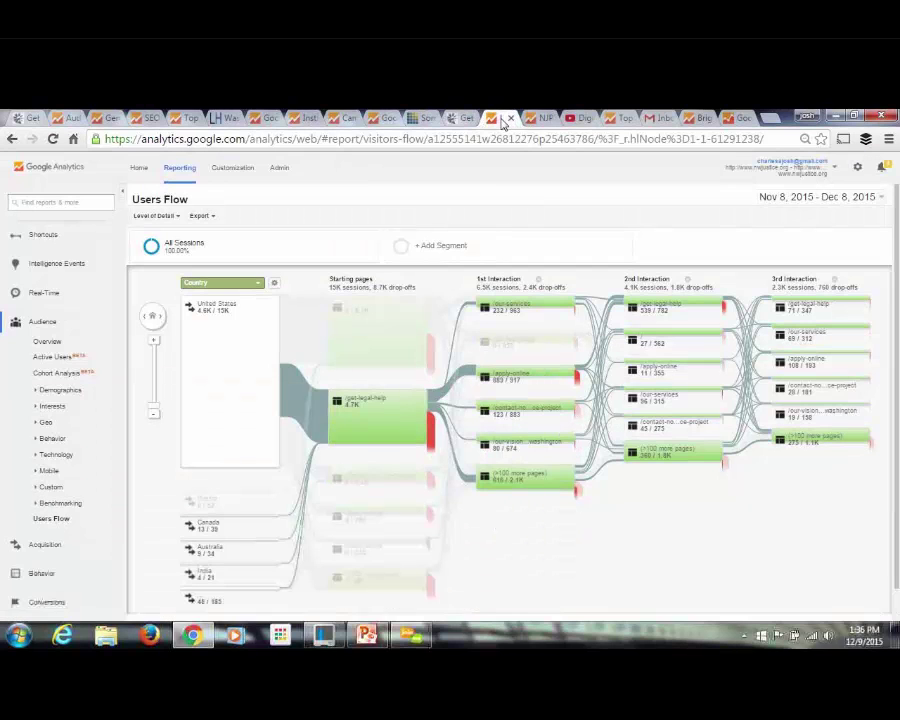
mouse_move(396, 434)
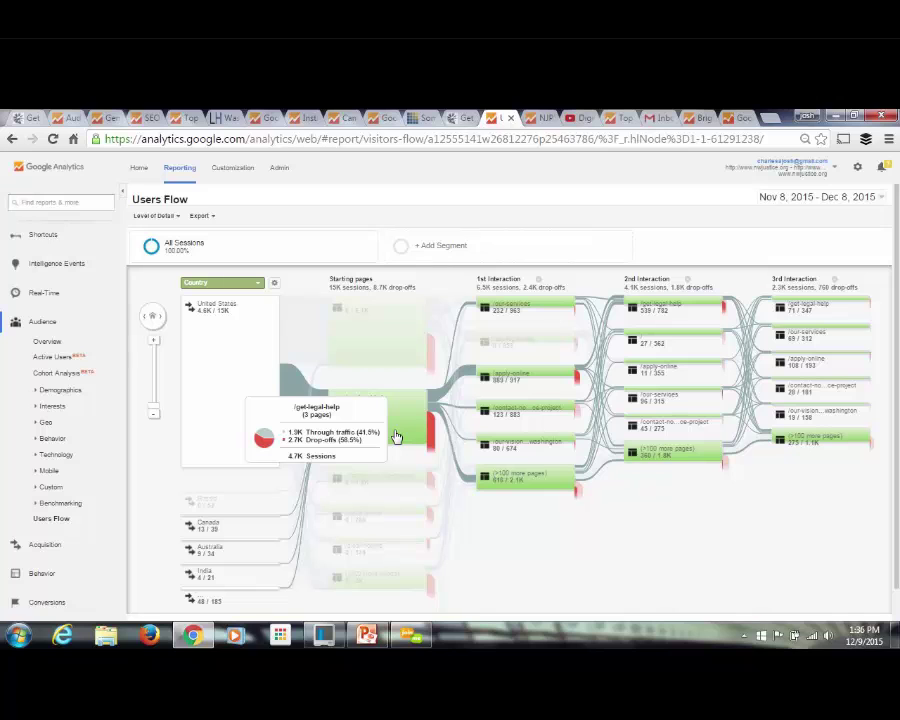
Switch to the PowerPoint deck, start the slide show from Behavior Flow Step, and advance to the slide on discoveries about Washington LawHelp.
mouse_move(370, 638)
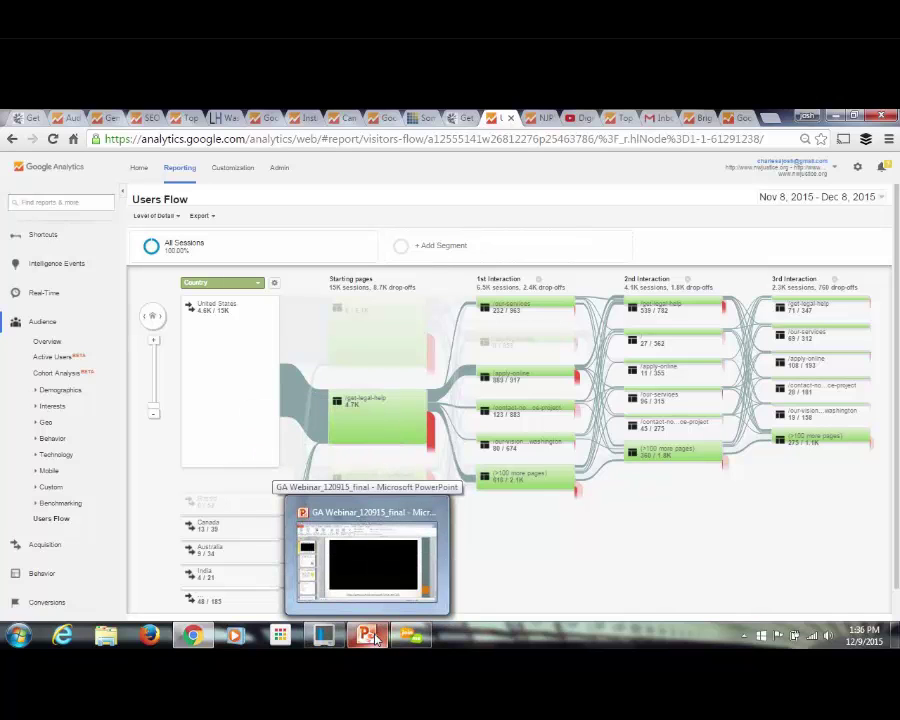
left_click(375, 638)
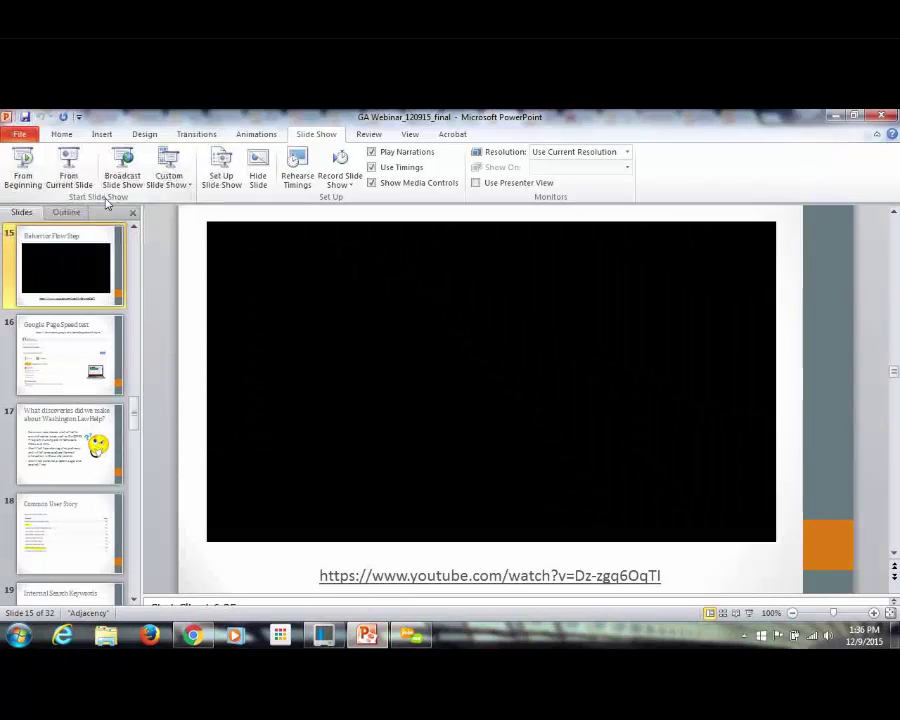
left_click(67, 165)
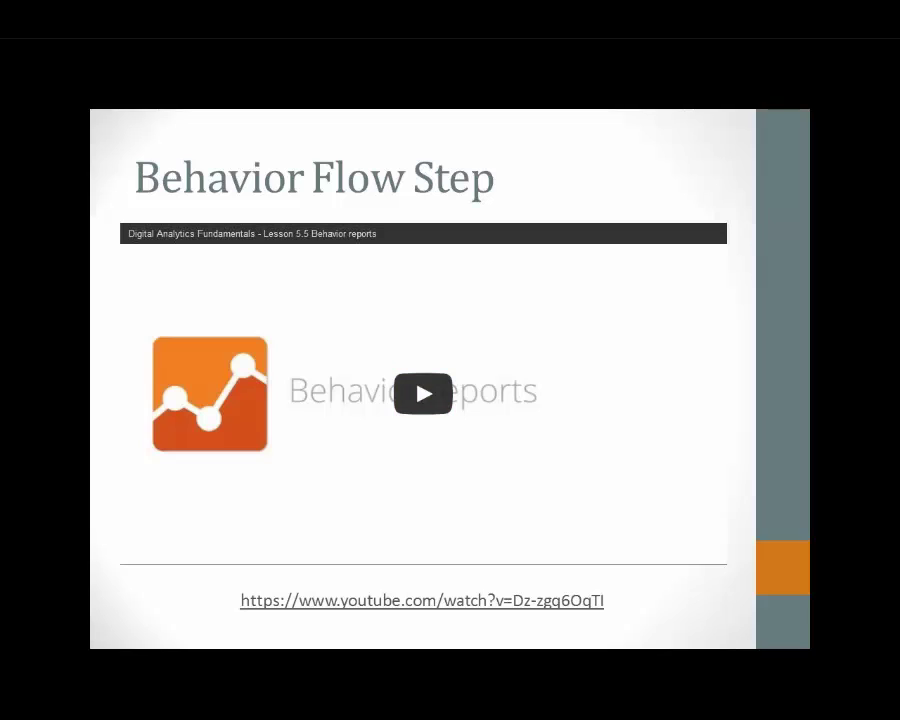
left_click(297, 189)
left_click(297, 189)
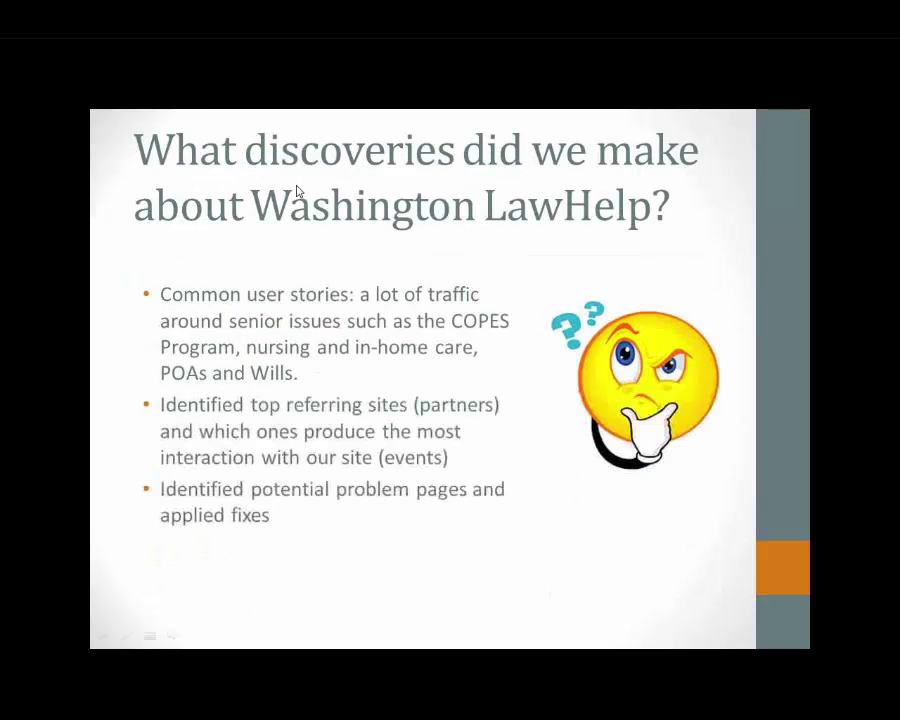
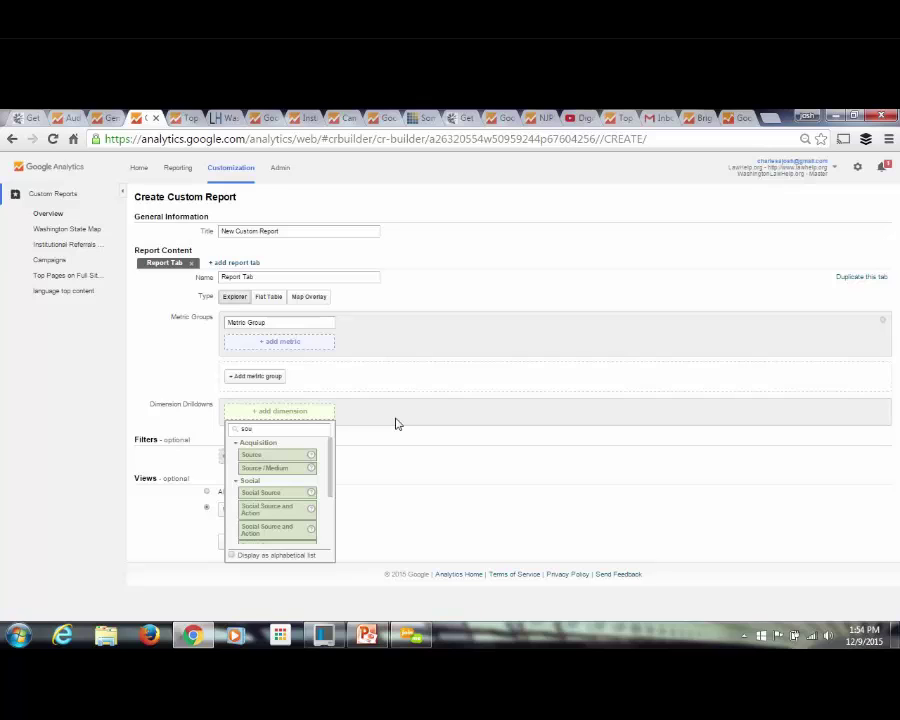
Add Source / Medium as the dimension drilldown and Users as the metric of the new custom report.
type("r")
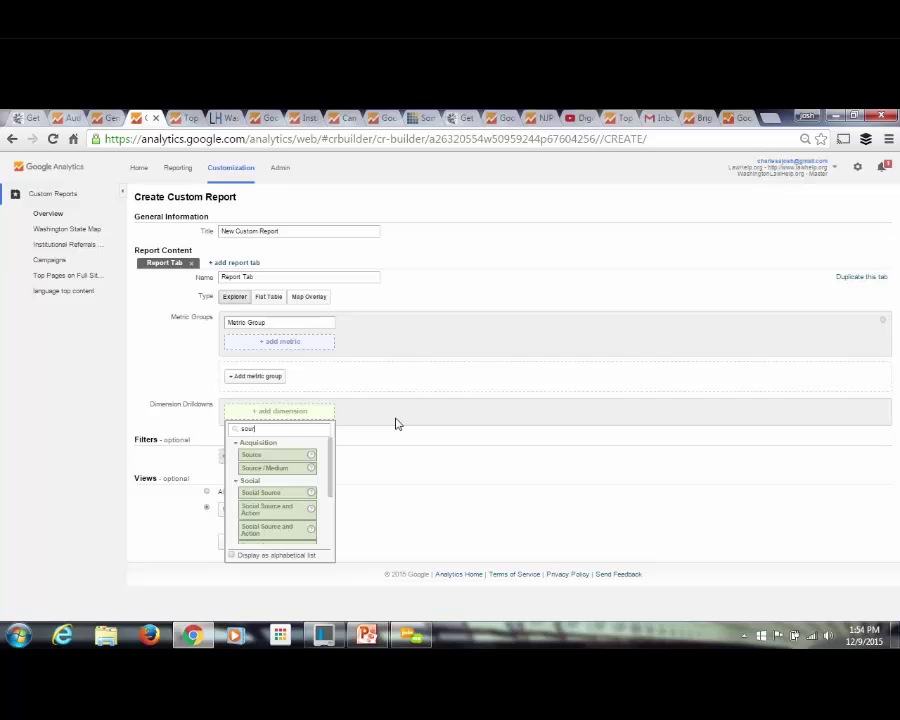
left_click(277, 471)
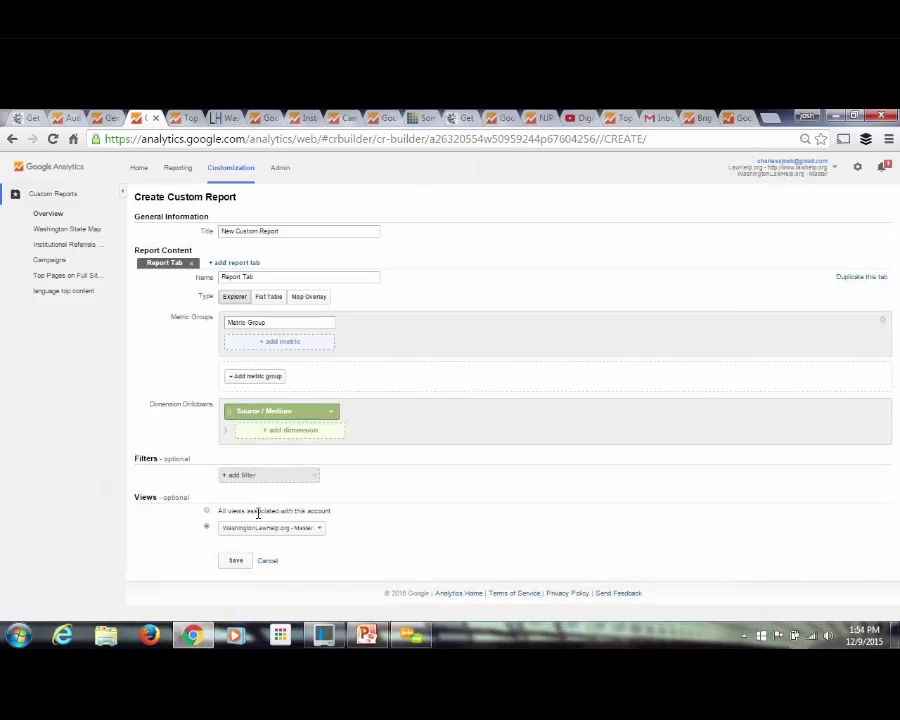
left_click(266, 345)
type("user")
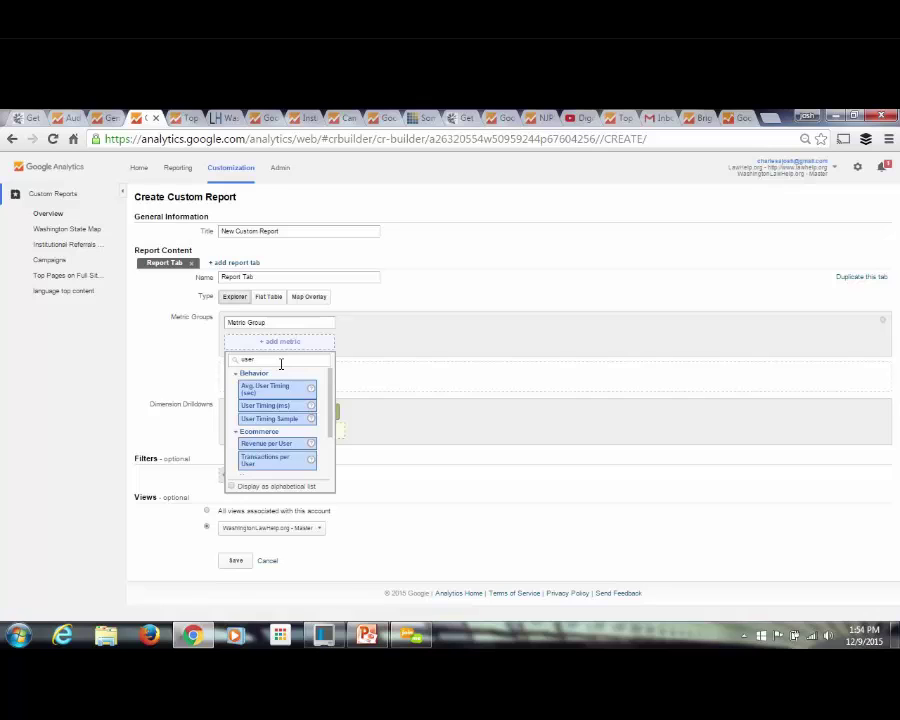
type("s")
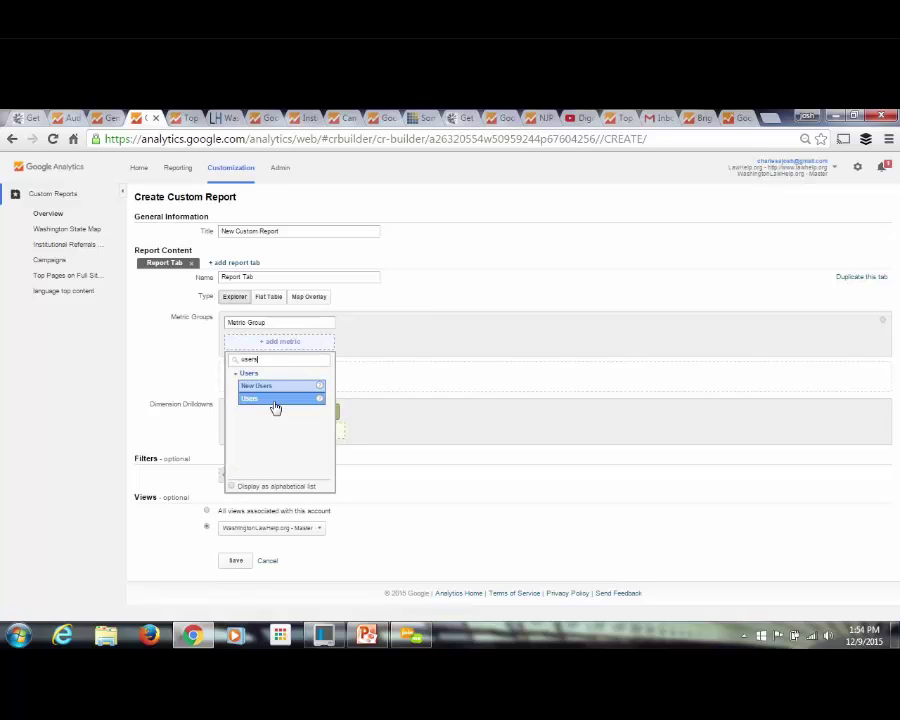
left_click(274, 399)
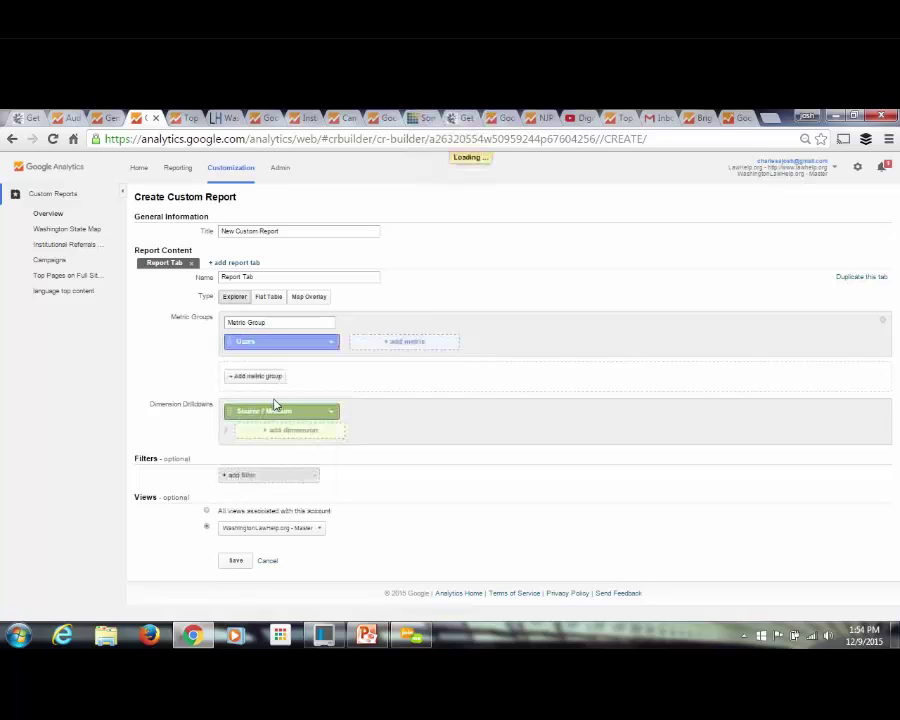
Add a filter that includes Page exactly matching "/", and save the custom report.
left_click(243, 476)
type("page")
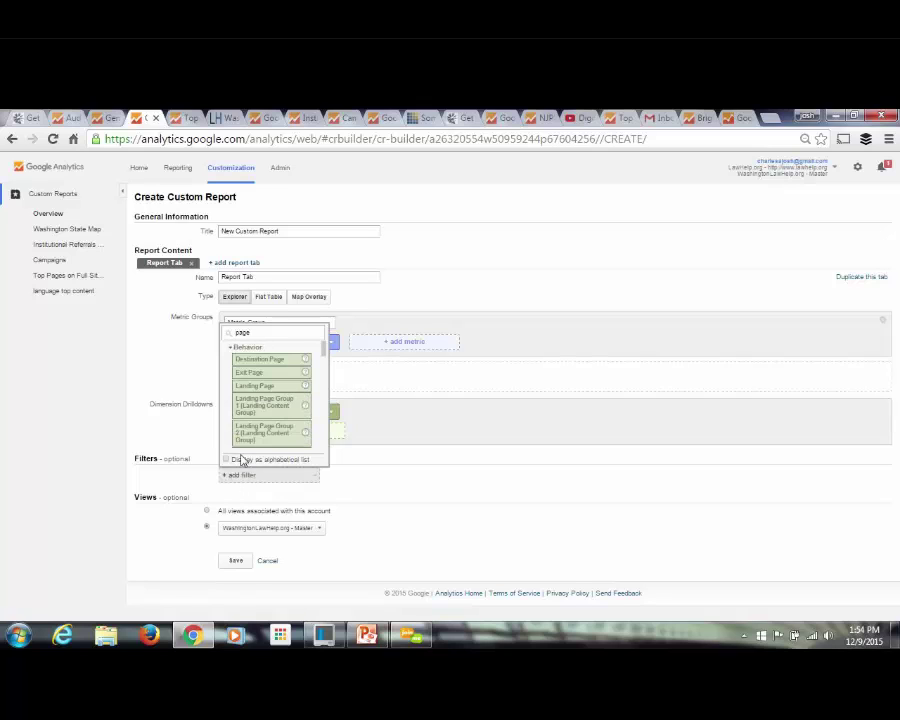
scroll(268, 410, "down", 5)
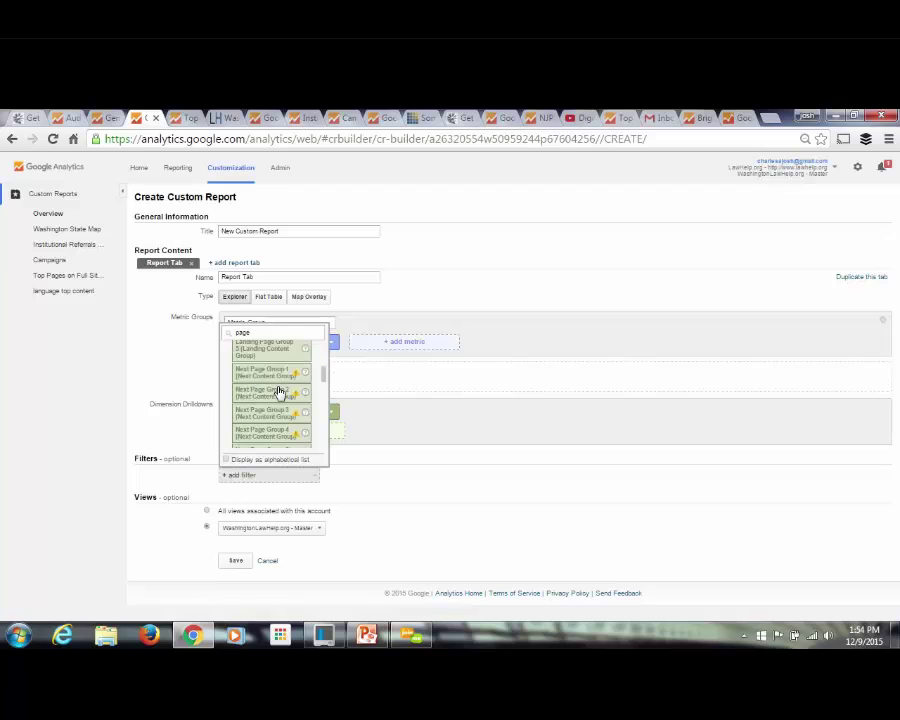
scroll(278, 390, "down", 3)
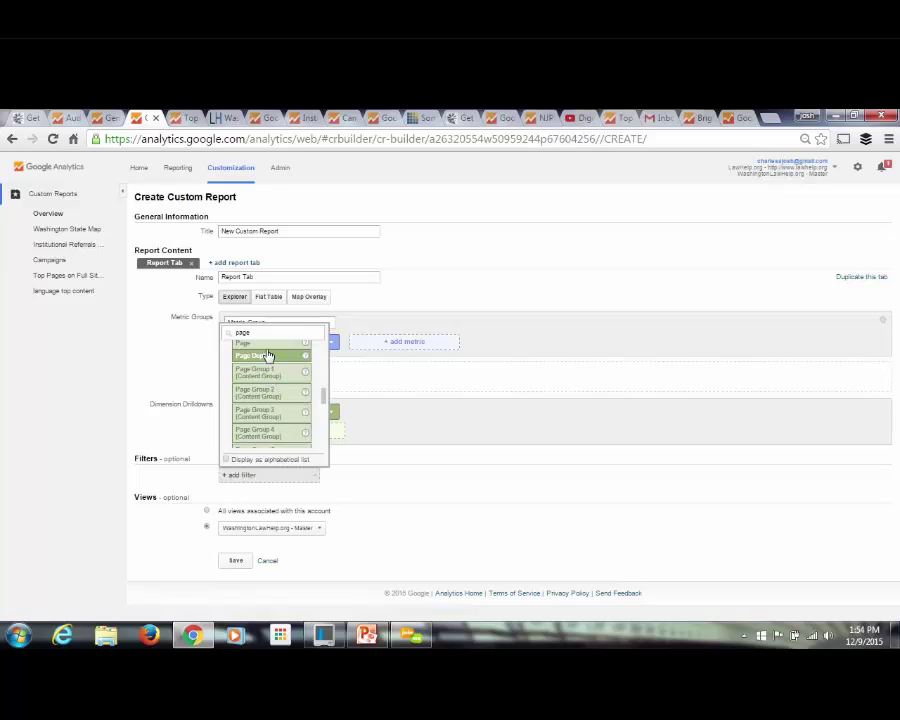
left_click(267, 354)
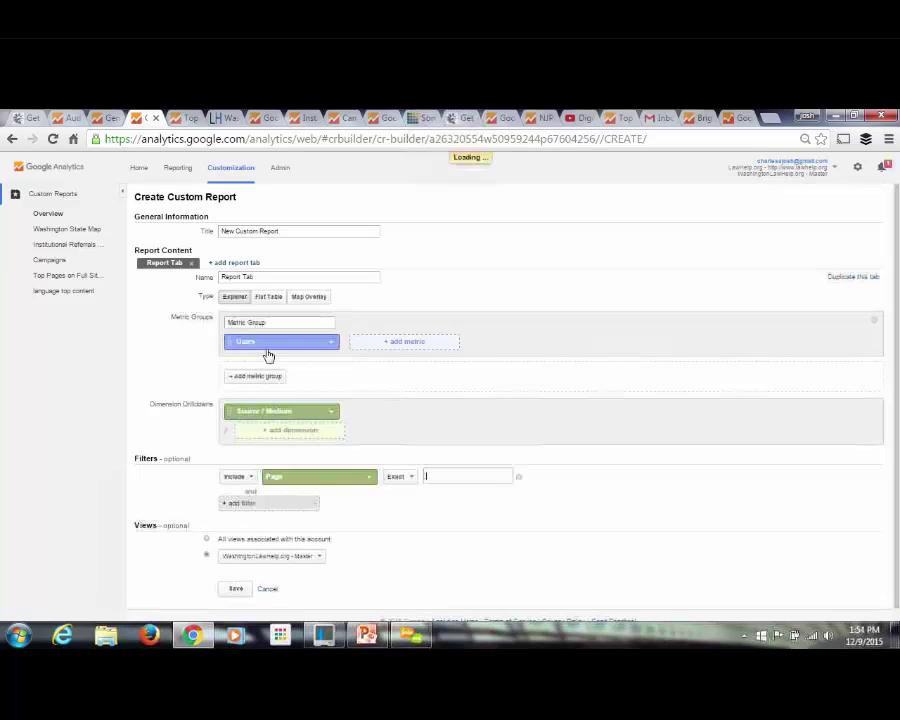
left_click(461, 476)
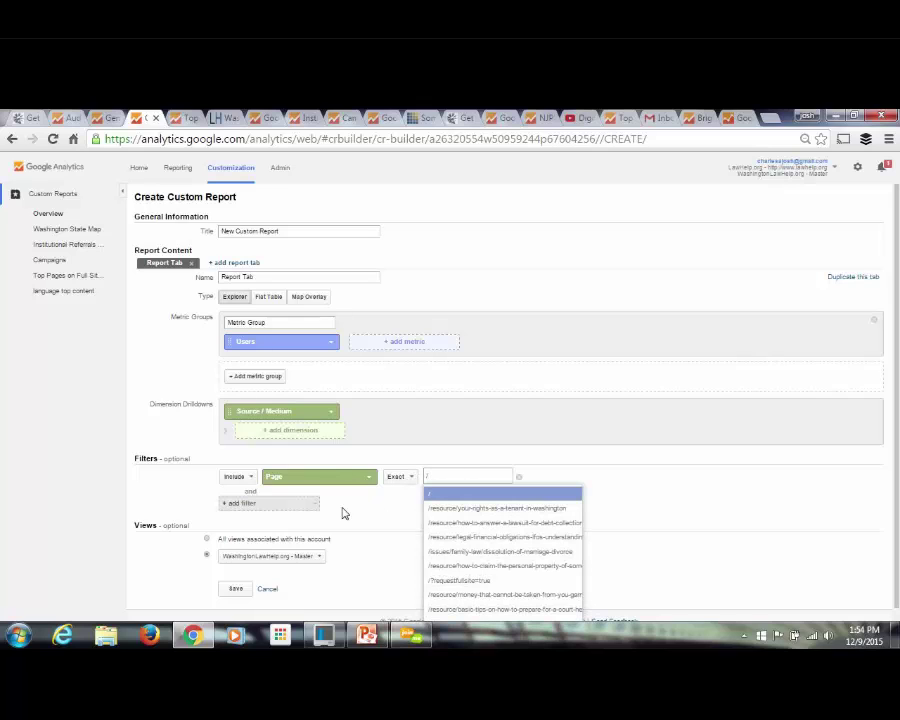
left_click(233, 592)
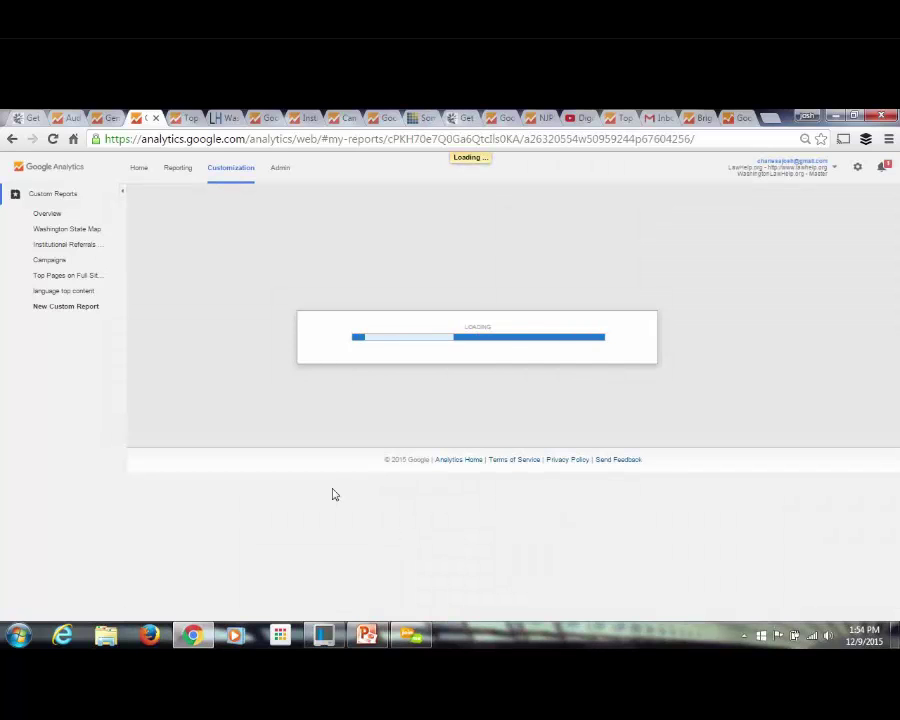
Review the new report's users by Source / Medium, and reopen the report for editing.
scroll(335, 495, "down", 1)
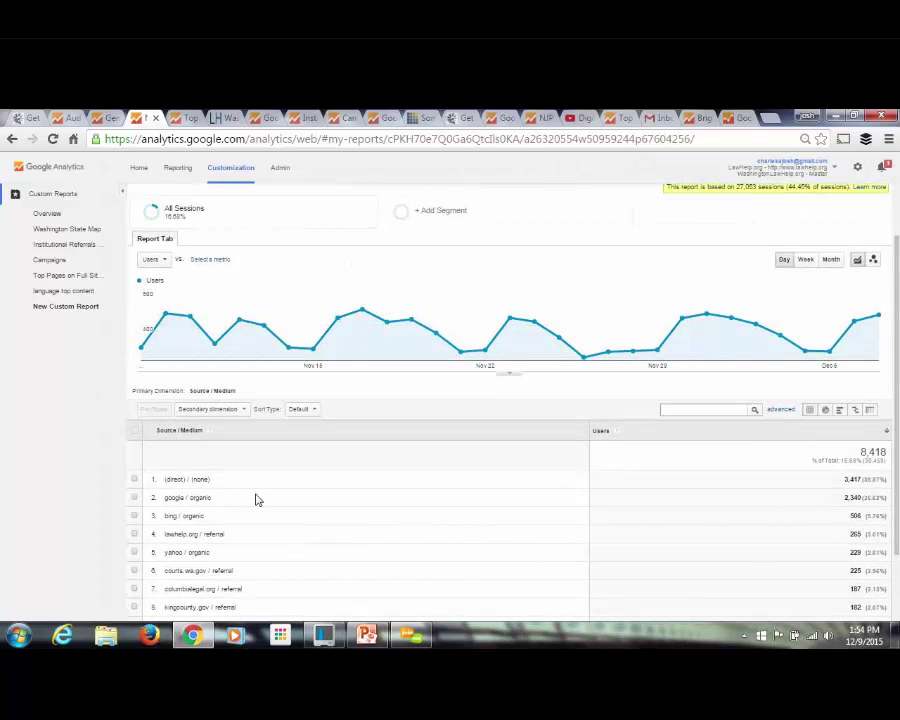
scroll(259, 495, "down", 1)
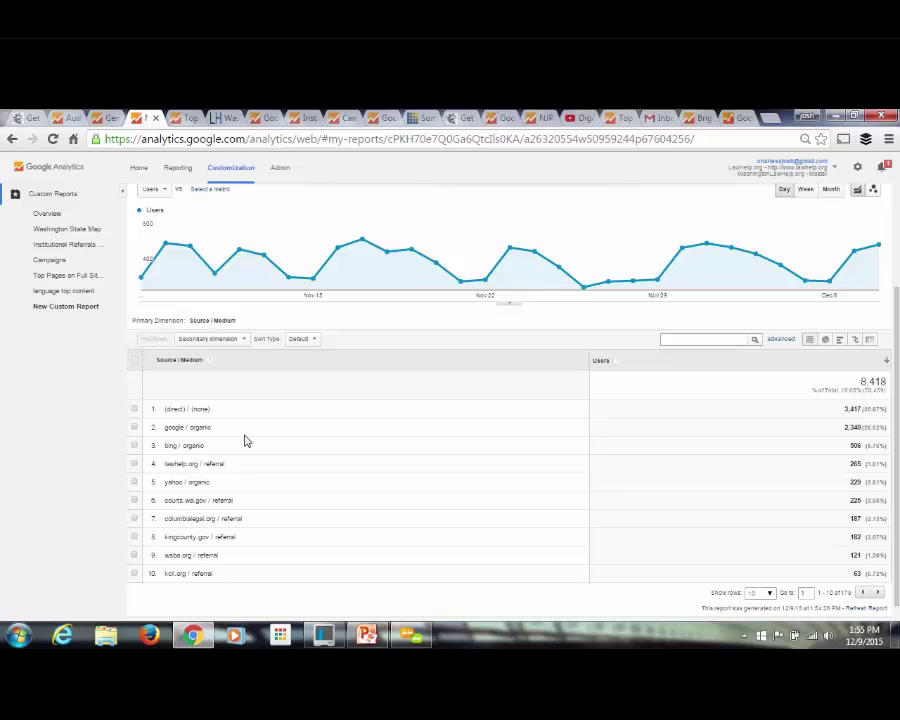
scroll(246, 441, "up", 5)
left_click(146, 240)
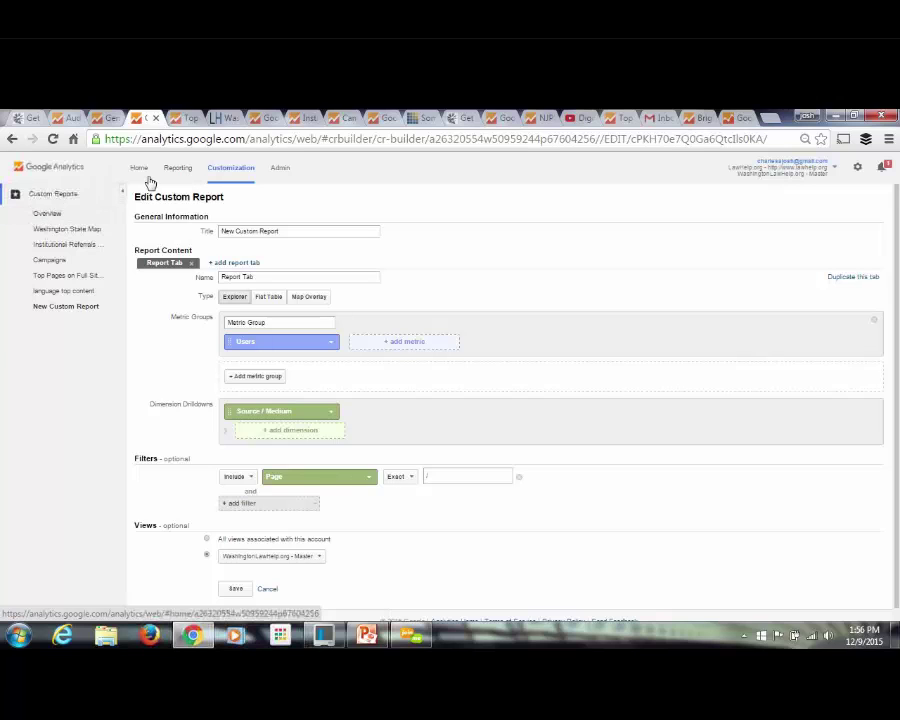
Open the All Pages report under the Behavior site content reports and look through the page table.
left_click(178, 169)
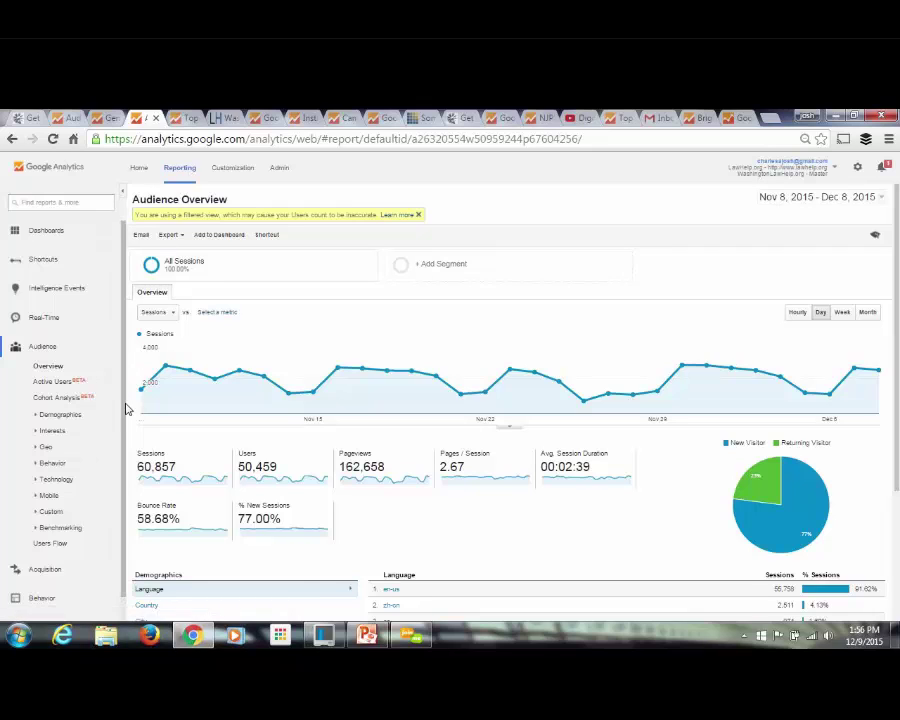
scroll(127, 408, "down", 1)
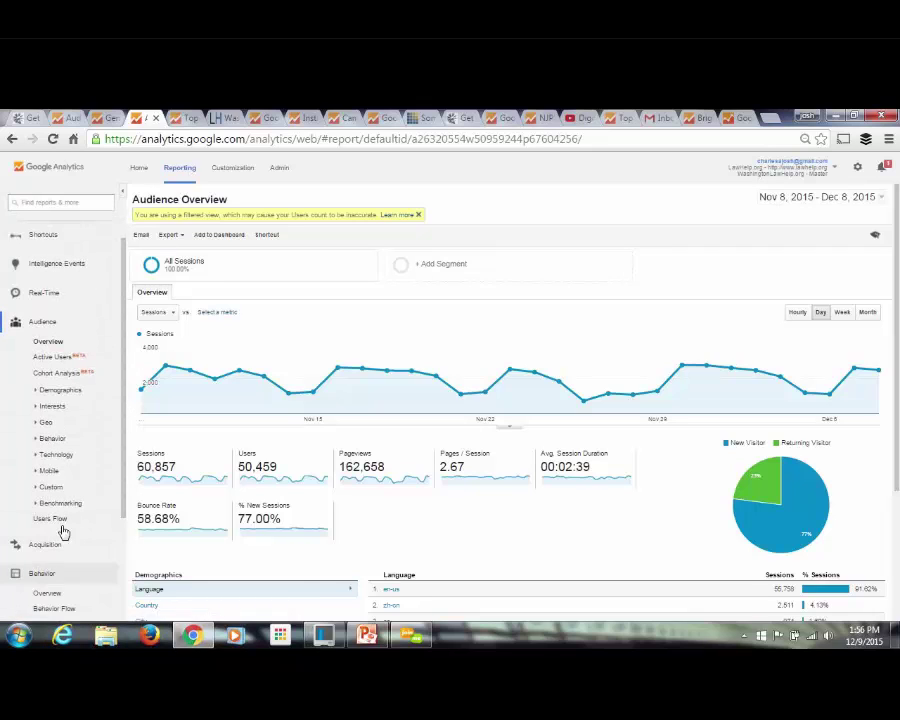
scroll(63, 530, "down", 3)
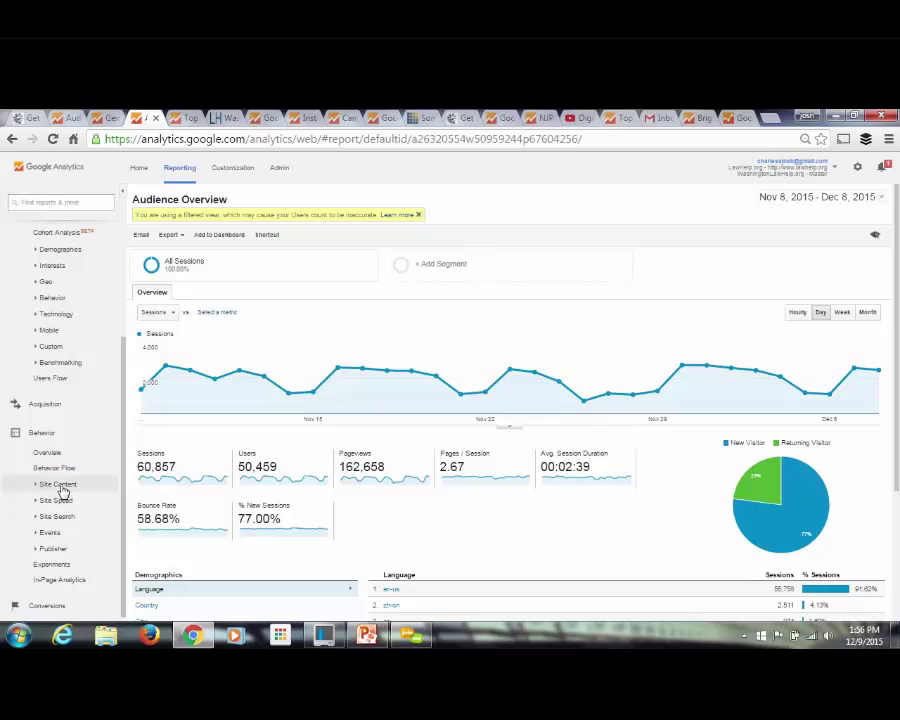
left_click(62, 486)
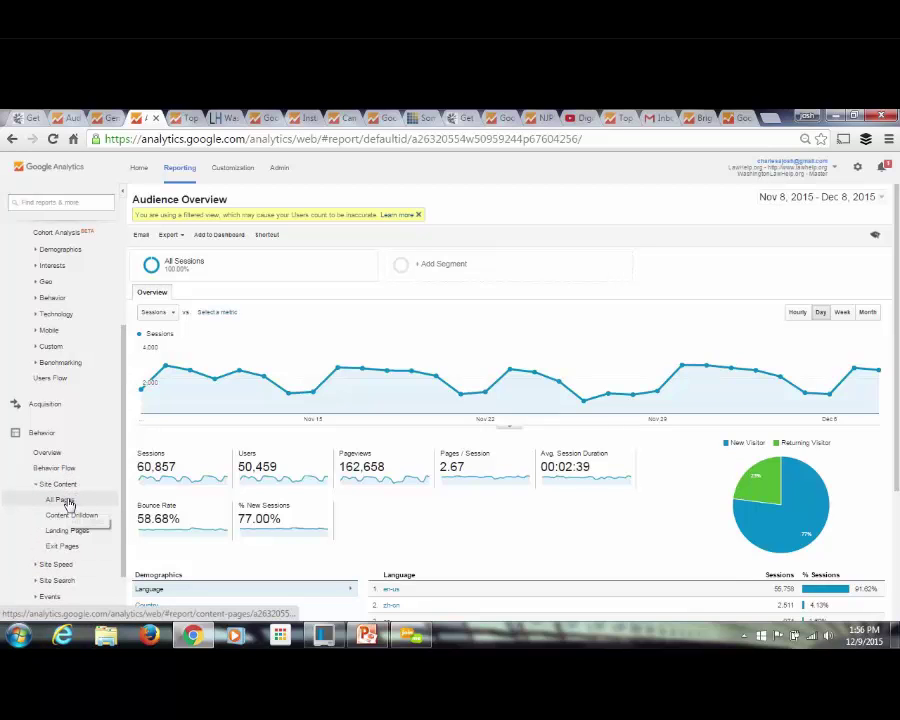
left_click(64, 500)
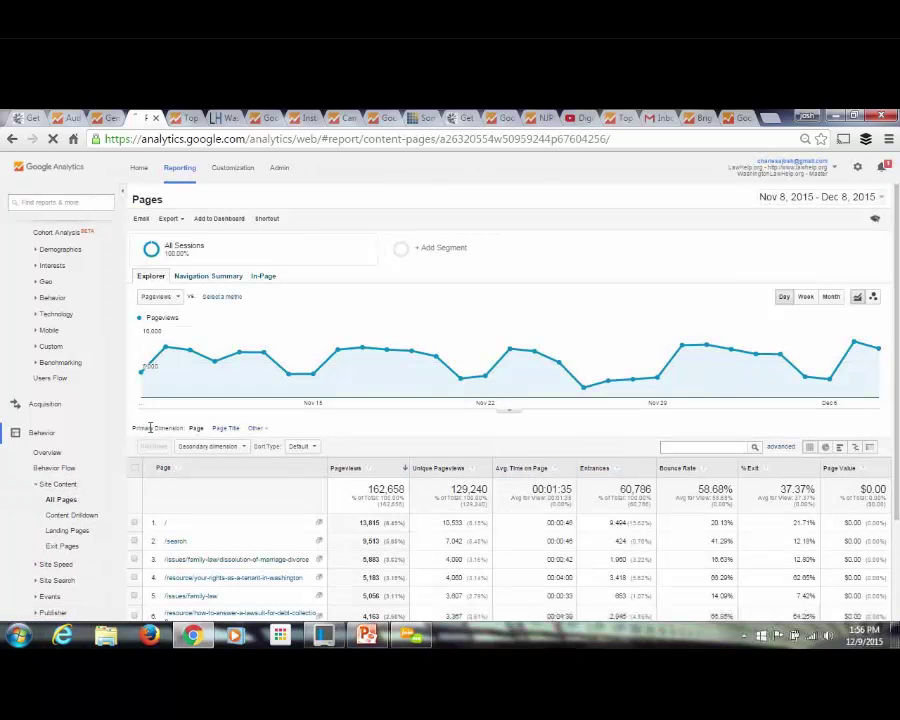
scroll(203, 428, "down", 3)
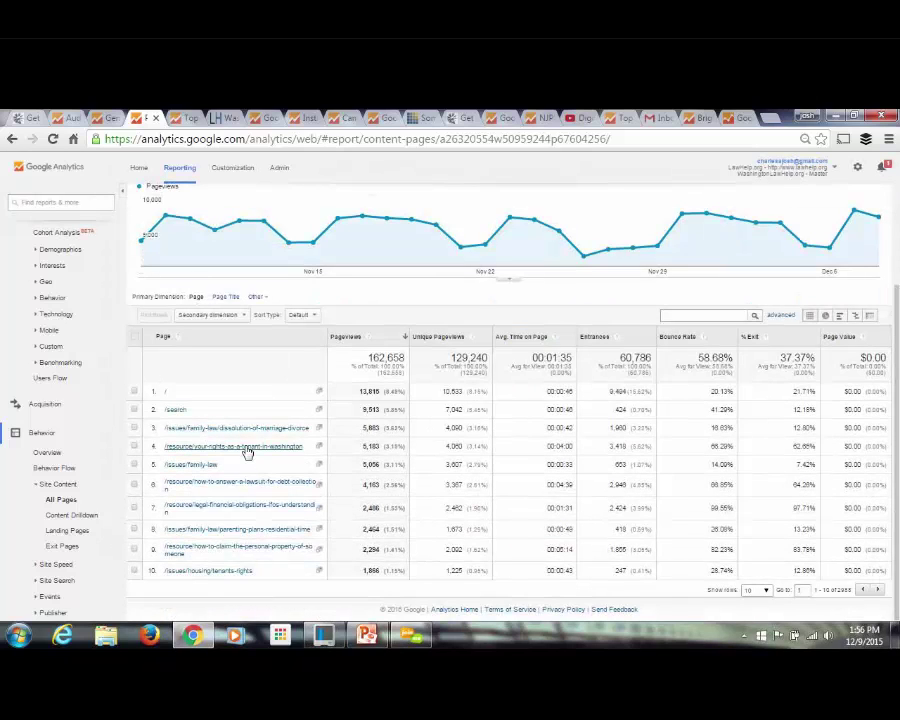
Drill into /resource/your-rights-as-a-tenant-in-washington and examine its Navigation Summary with previous and next page paths.
left_click(245, 447)
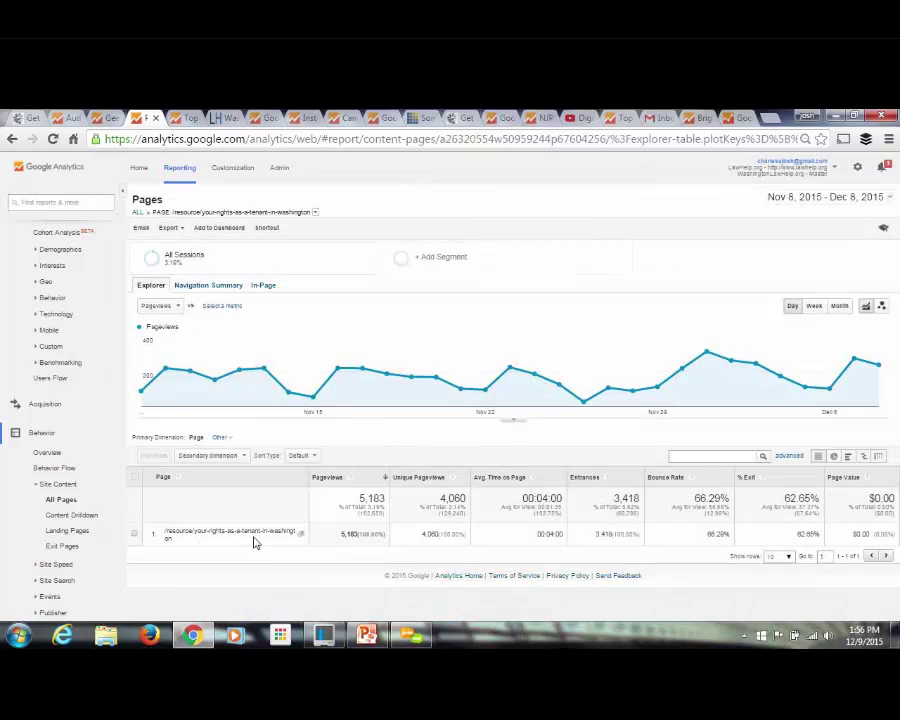
left_click(210, 287)
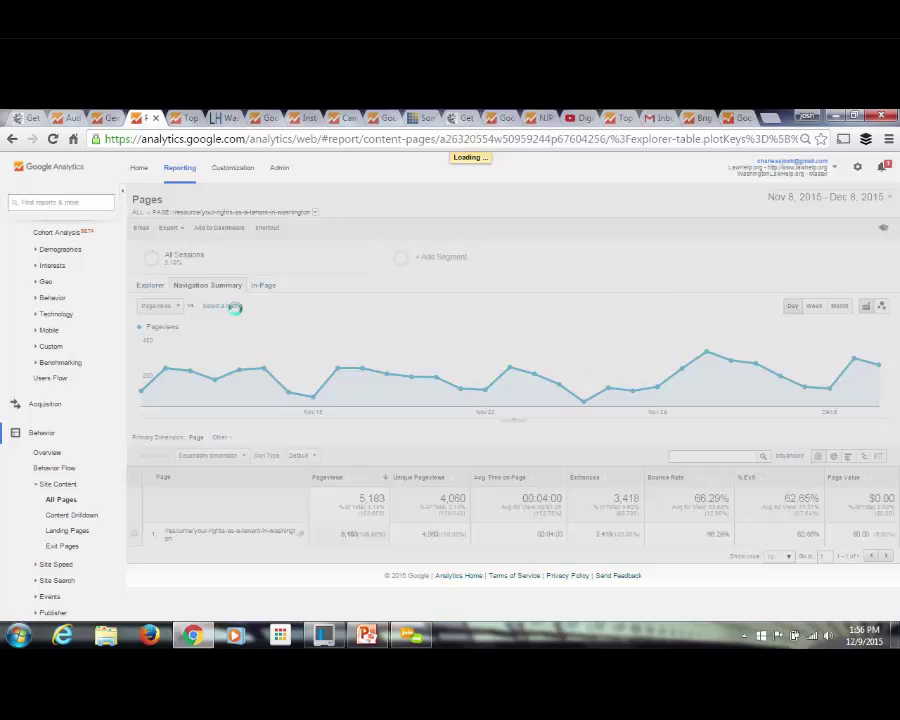
scroll(237, 316, "down", 1)
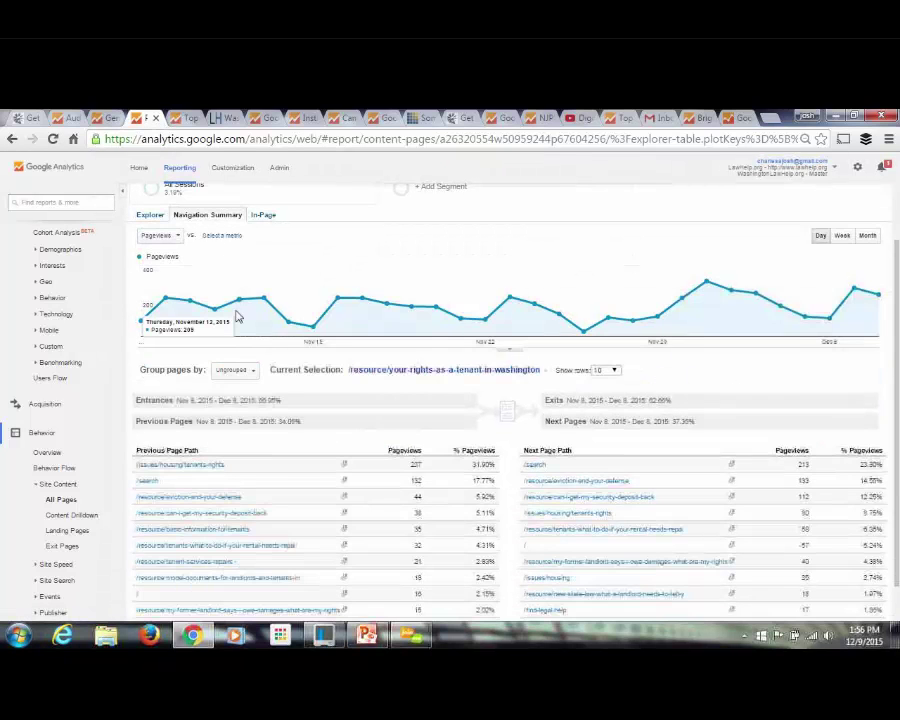
scroll(237, 316, "down", 1)
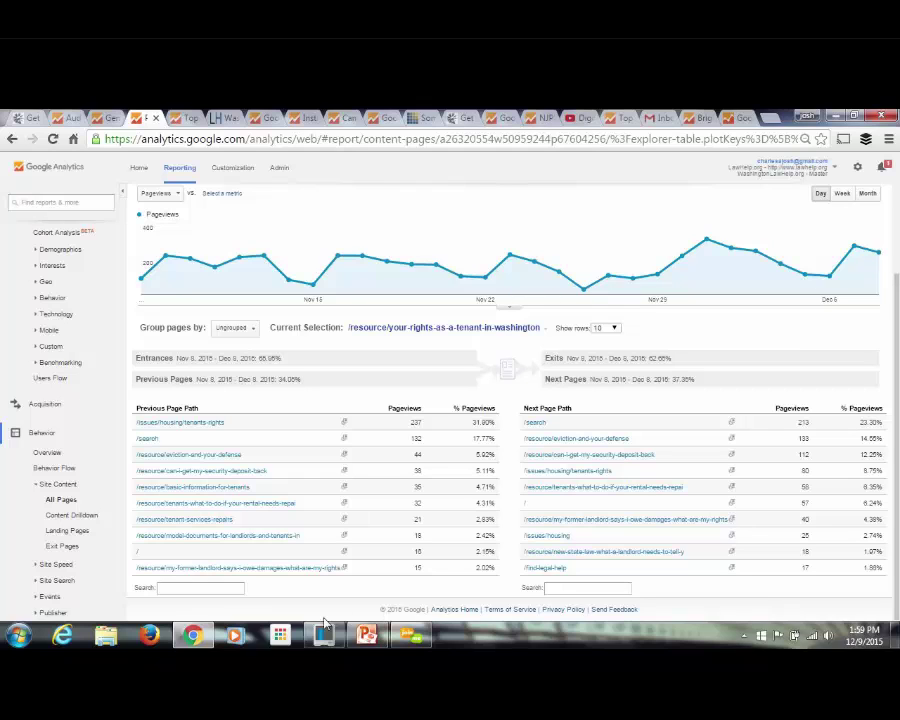
Bring up the General Dashboard for WashingtonLawHelp.org.
mouse_move(364, 640)
key("ctrl+shift+Tab")
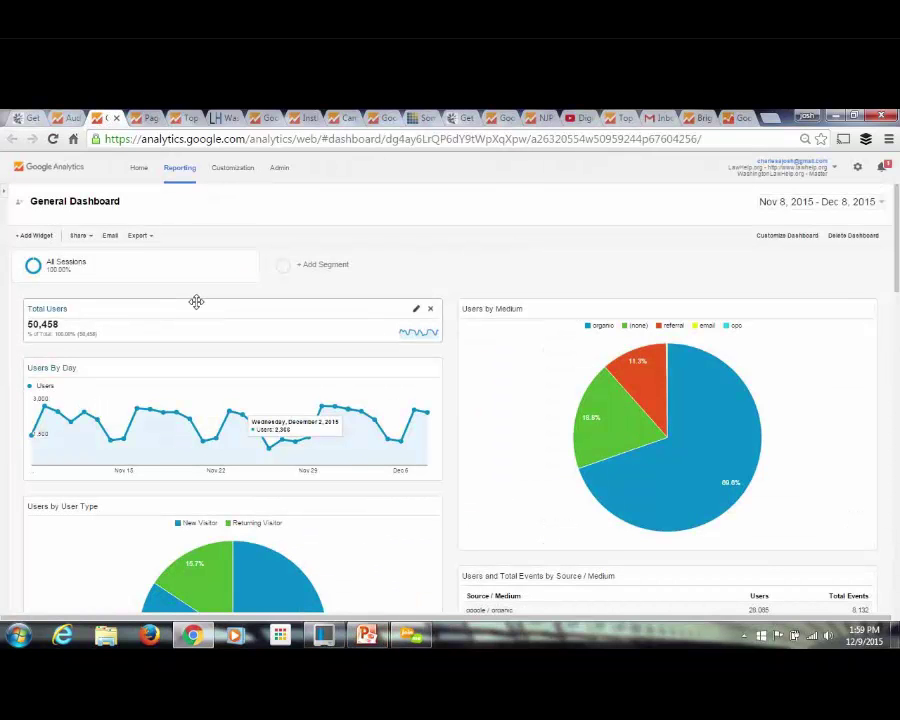